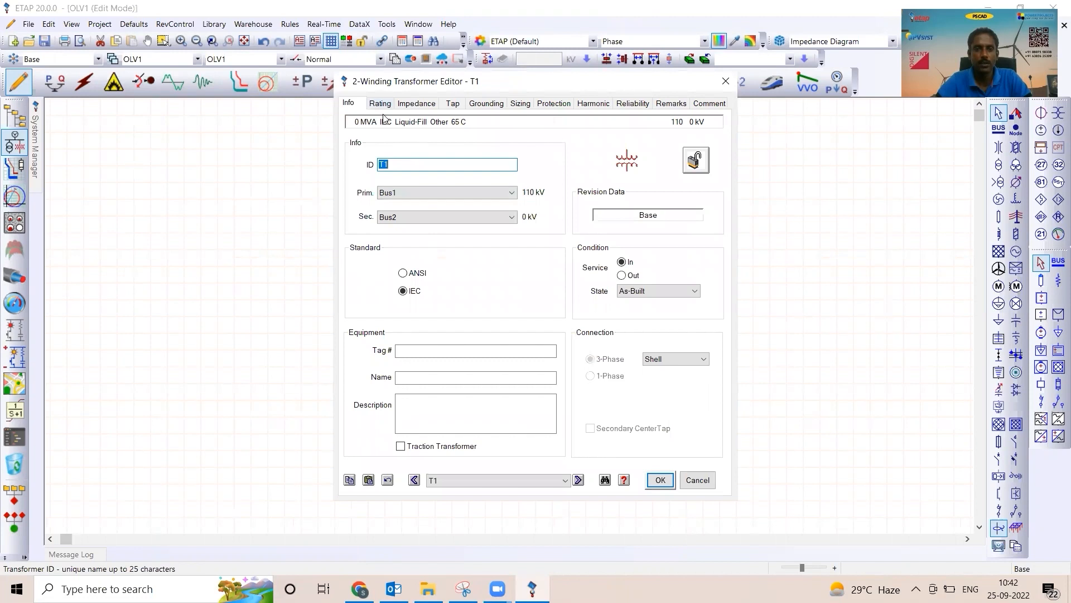
Step: Set transformer T1's secondary voltage to 11 kV and rated power to 25 MVA, and apply the typical Z and X/R impedance values
click(382, 105)
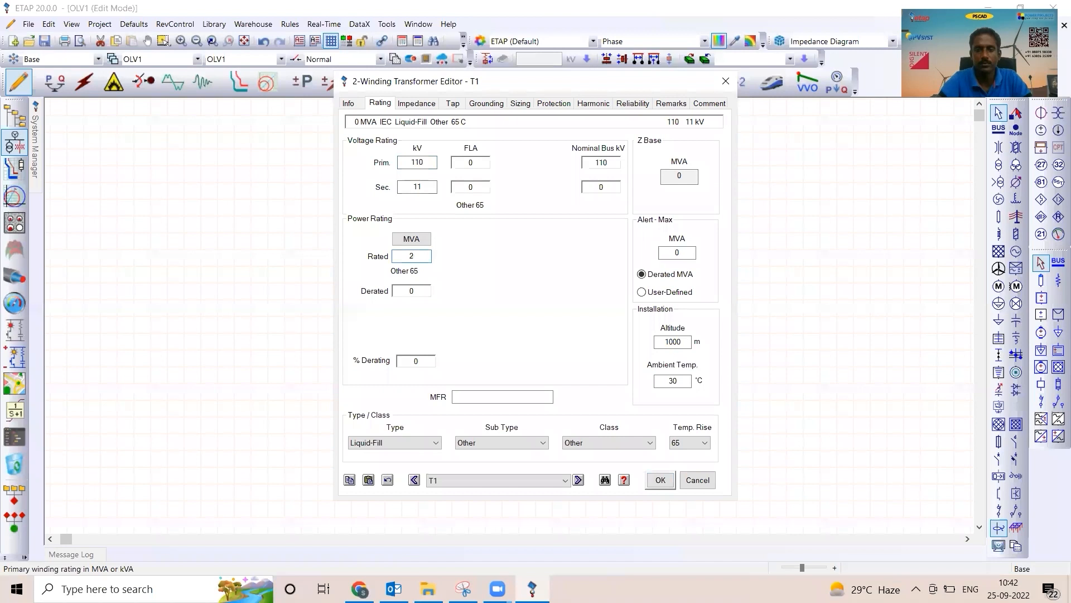
key(Tab)
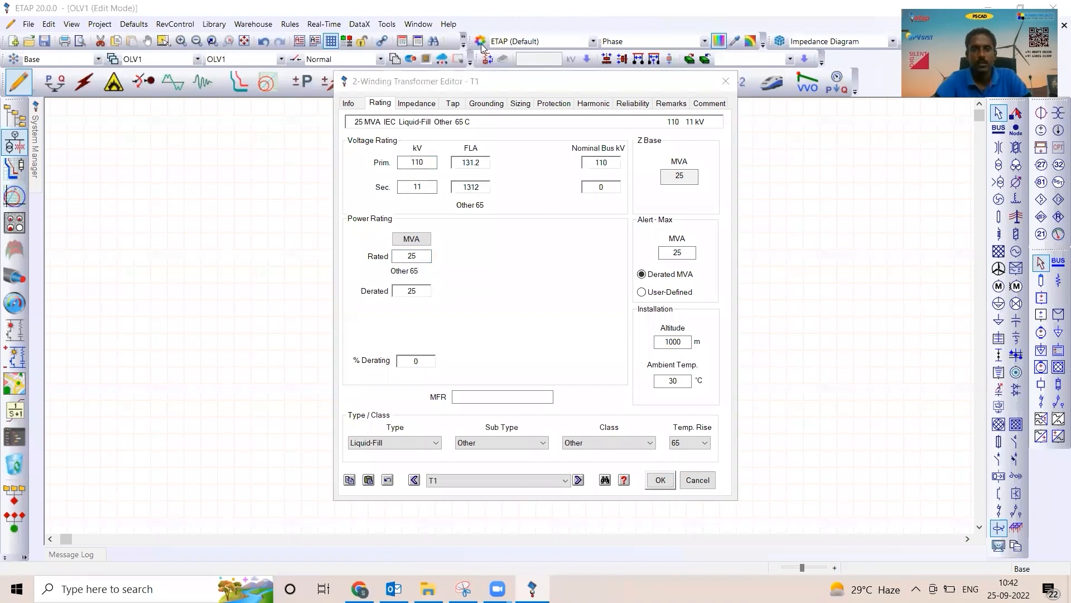
click(484, 9)
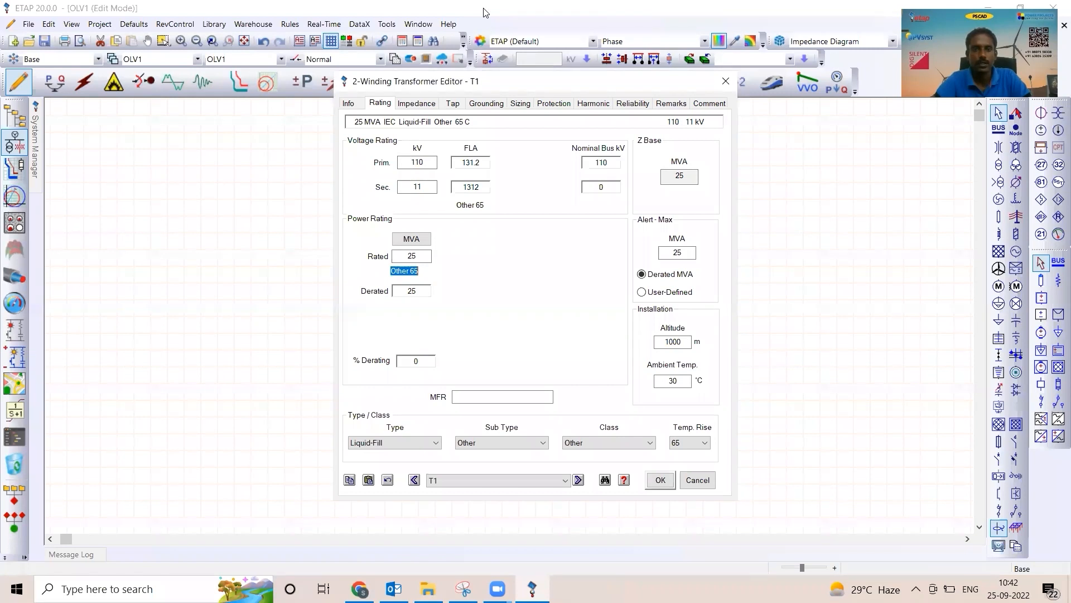
click(484, 9)
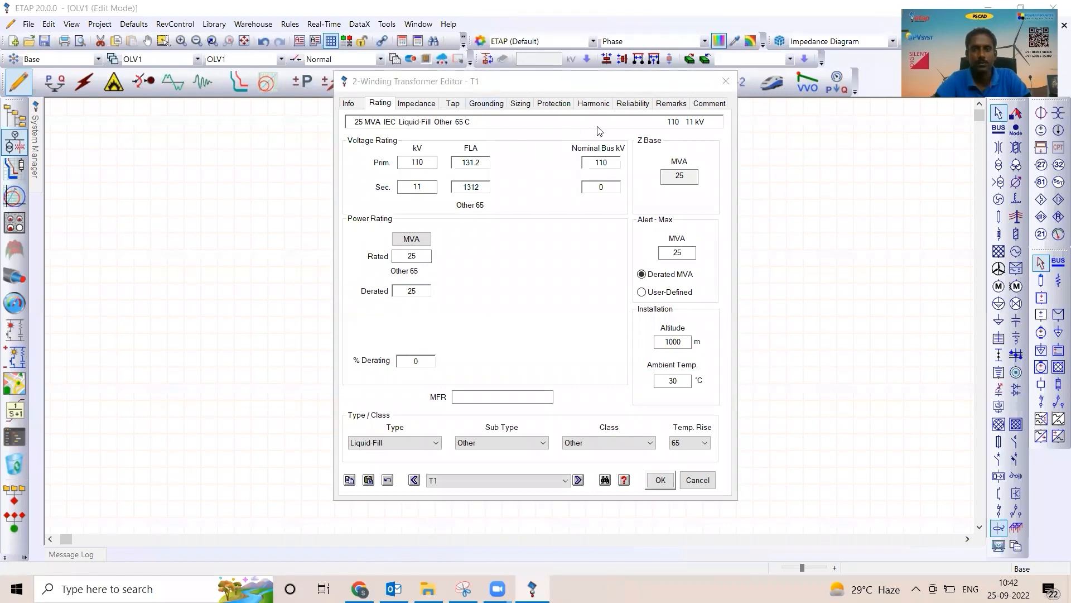
click(697, 85)
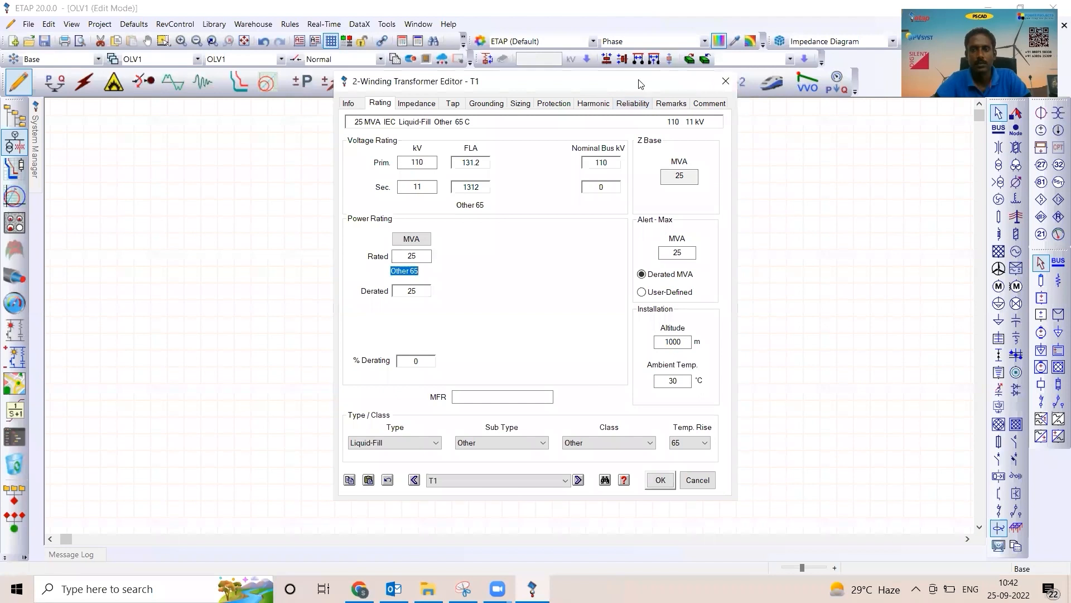
drag(639, 80, 625, 140)
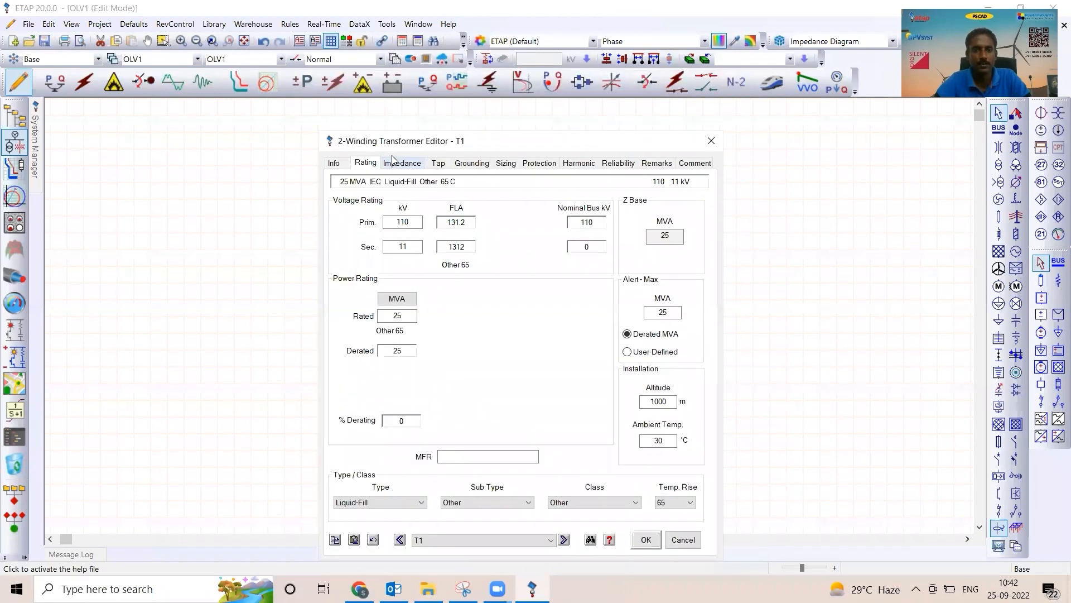
click(398, 162)
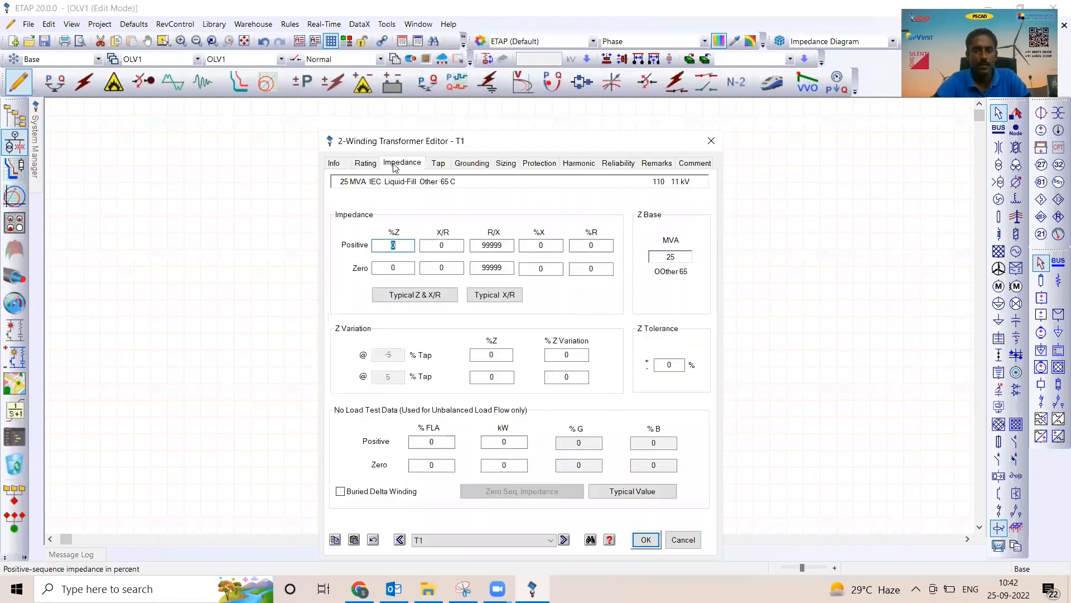
click(427, 299)
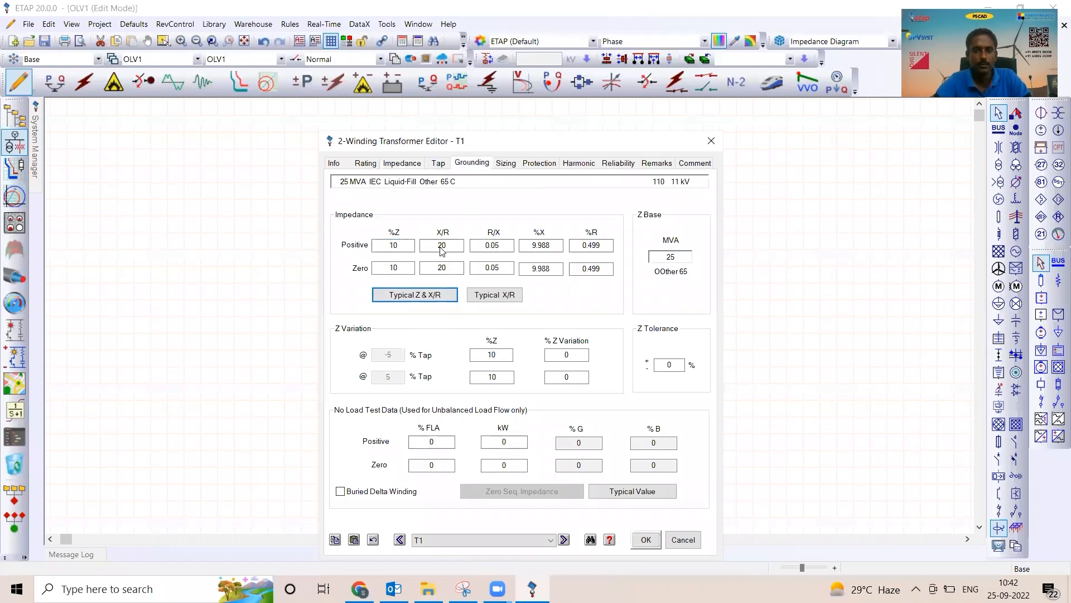
Step: Enable the grounding element symbols for T1 and ground its secondary winding through a resistor rated 400 A
click(351, 252)
click(445, 396)
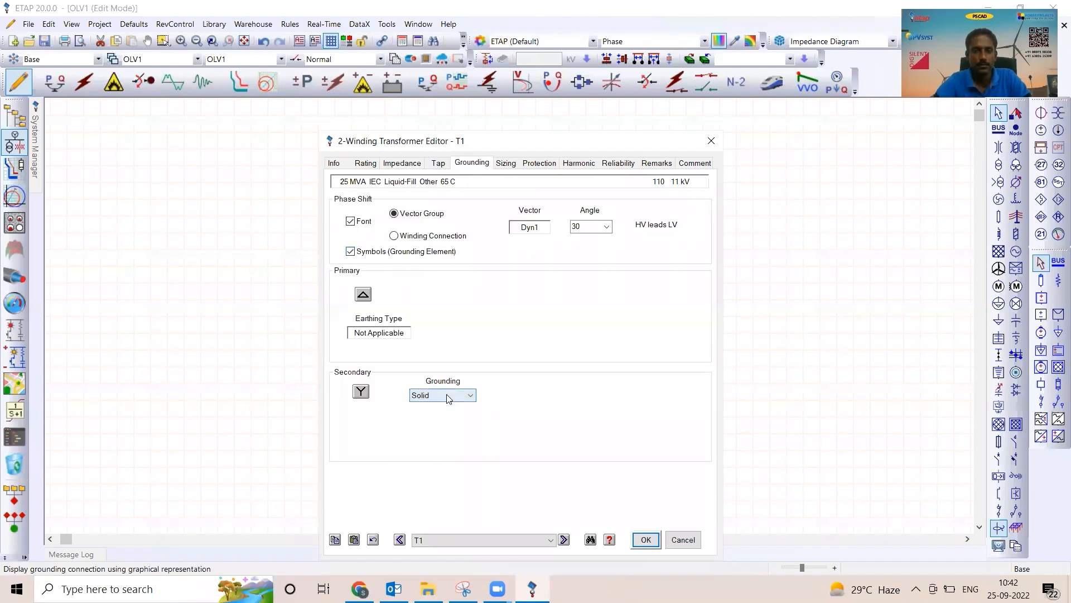
click(449, 425)
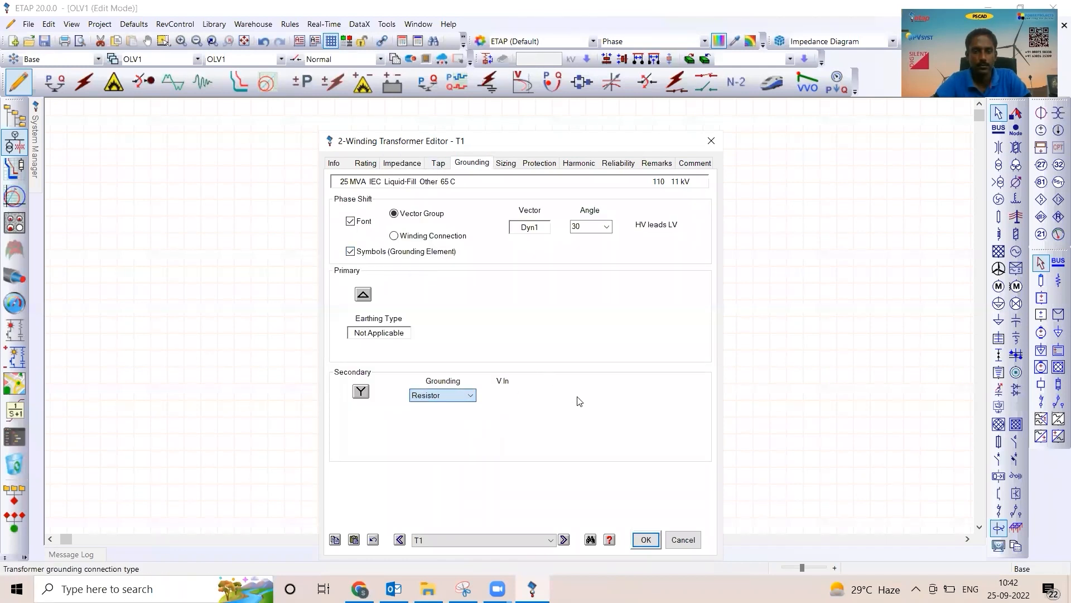
click(592, 396)
text(400)
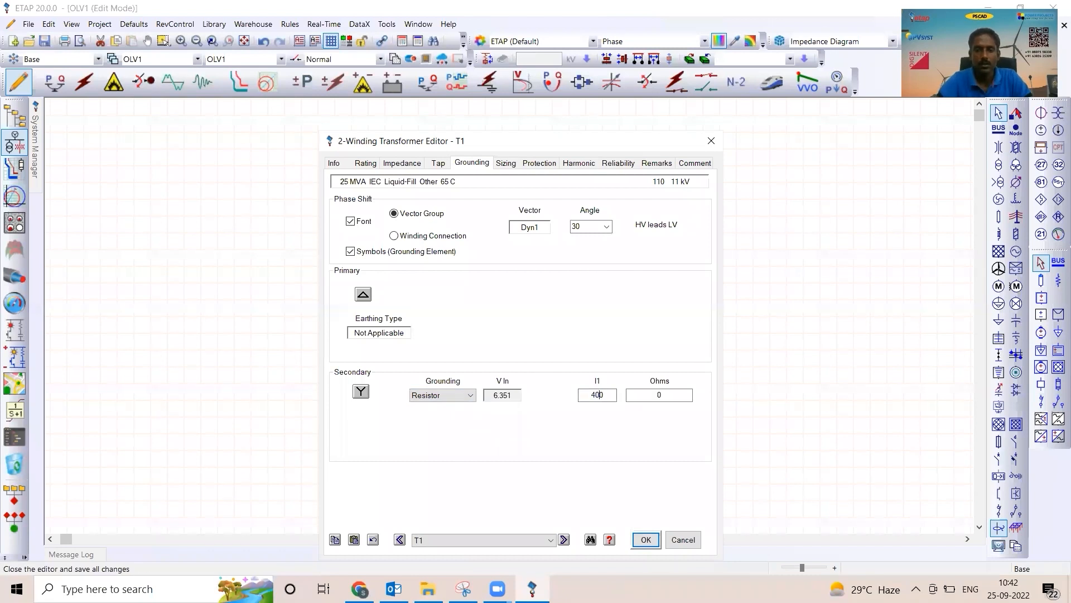
key(Return)
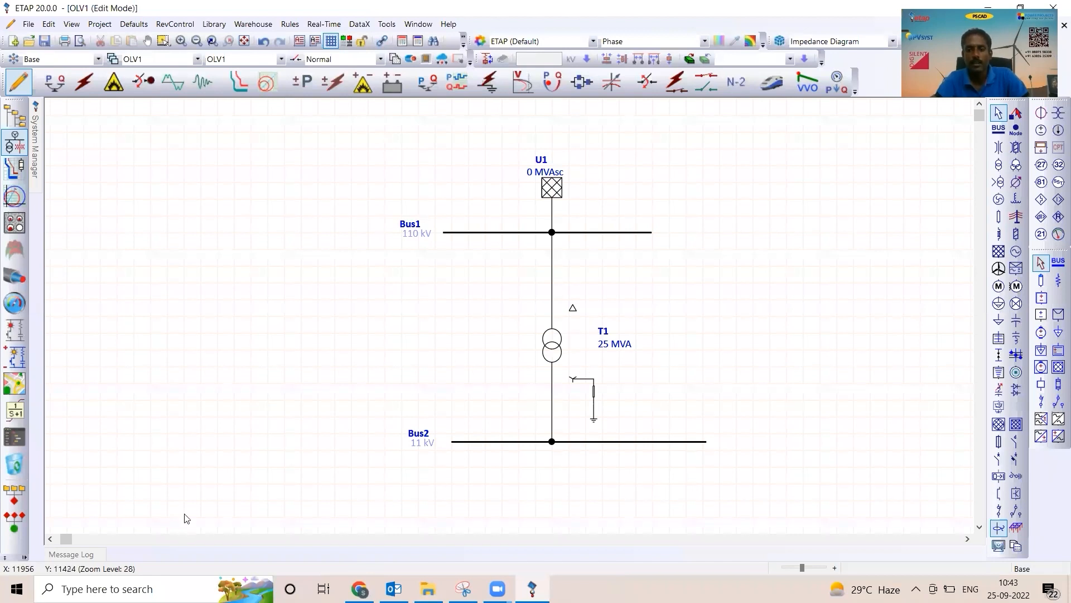
Step: Place an induction motor and a variable frequency drive below Bus2 and connect both to the bus
click(999, 286)
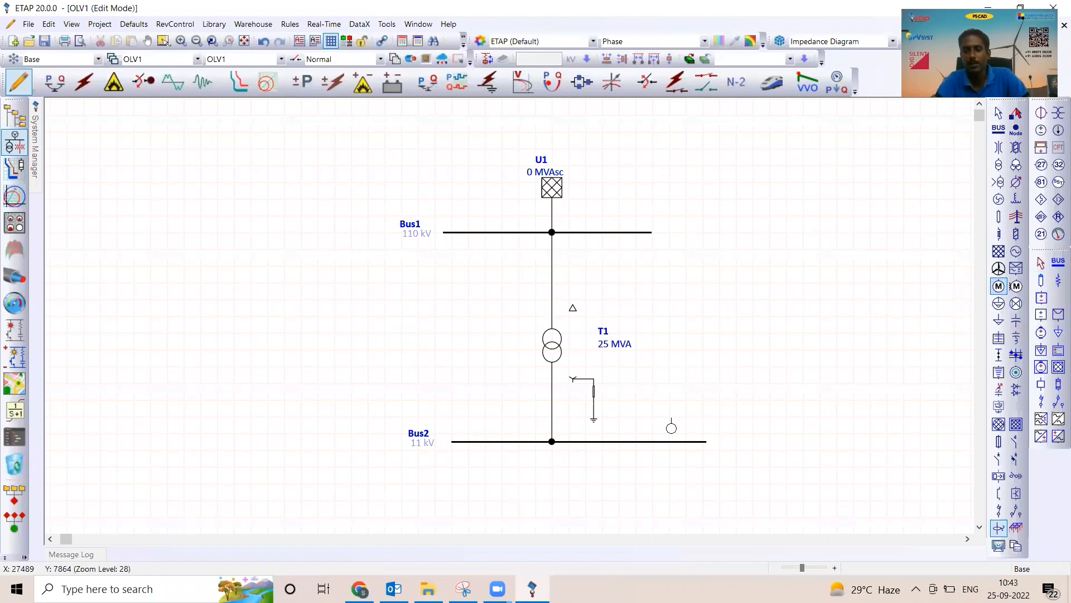
drag(478, 454, 502, 487)
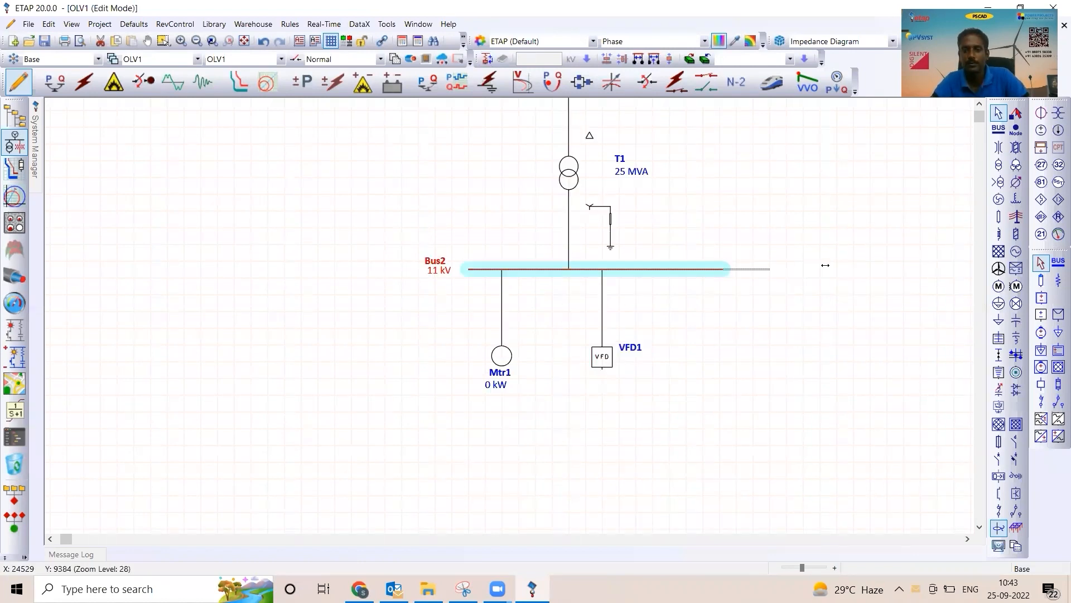
Step: Lengthen Bus2 and connect a two-winding transformer beneath its extended part
drag(823, 267, 908, 265)
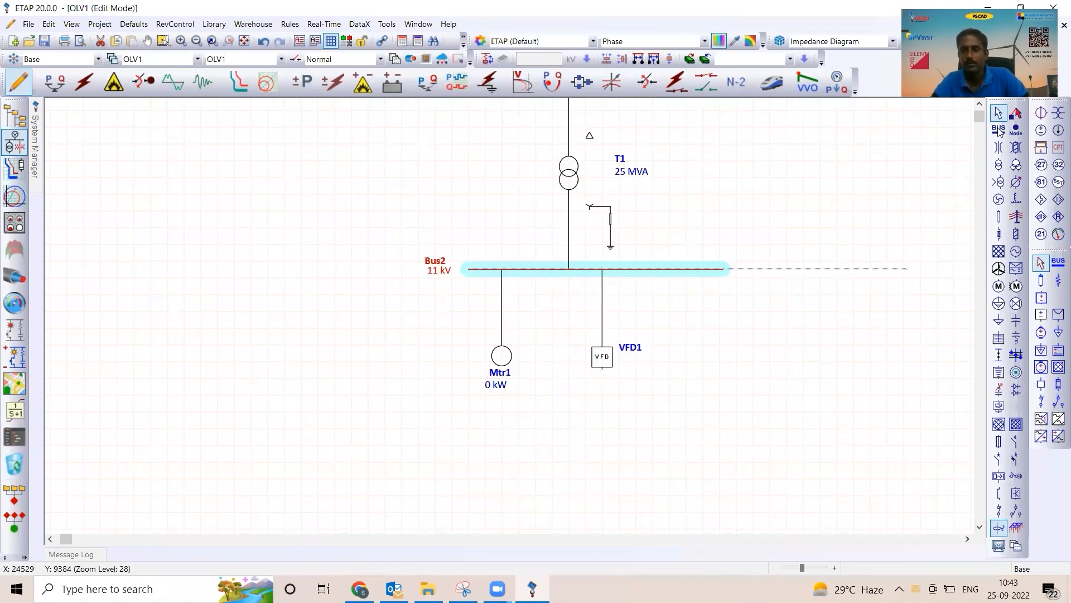
click(999, 164)
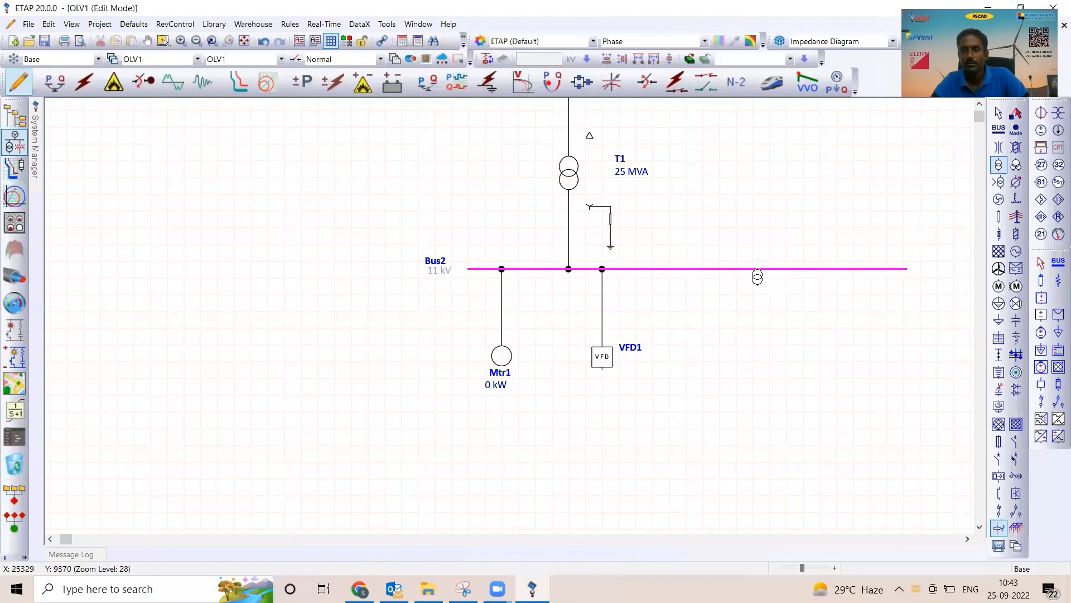
click(760, 342)
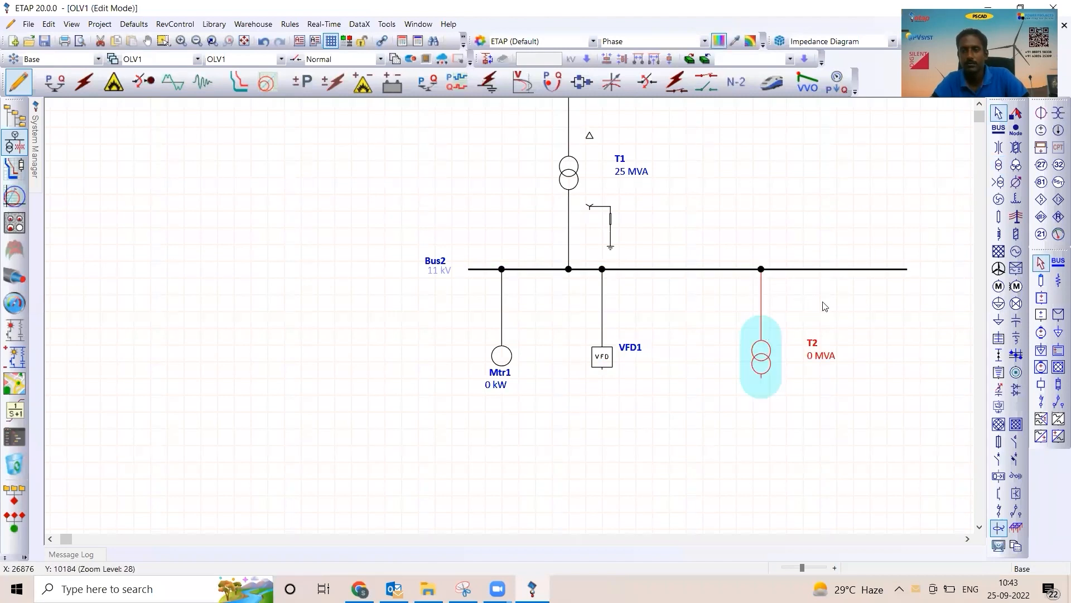
Step: Extend Bus2 further to connect a three-winding transformer near its end, and shift T2 and VFD1 sideways to space the feeders
click(907, 269)
drag(910, 265, 998, 270)
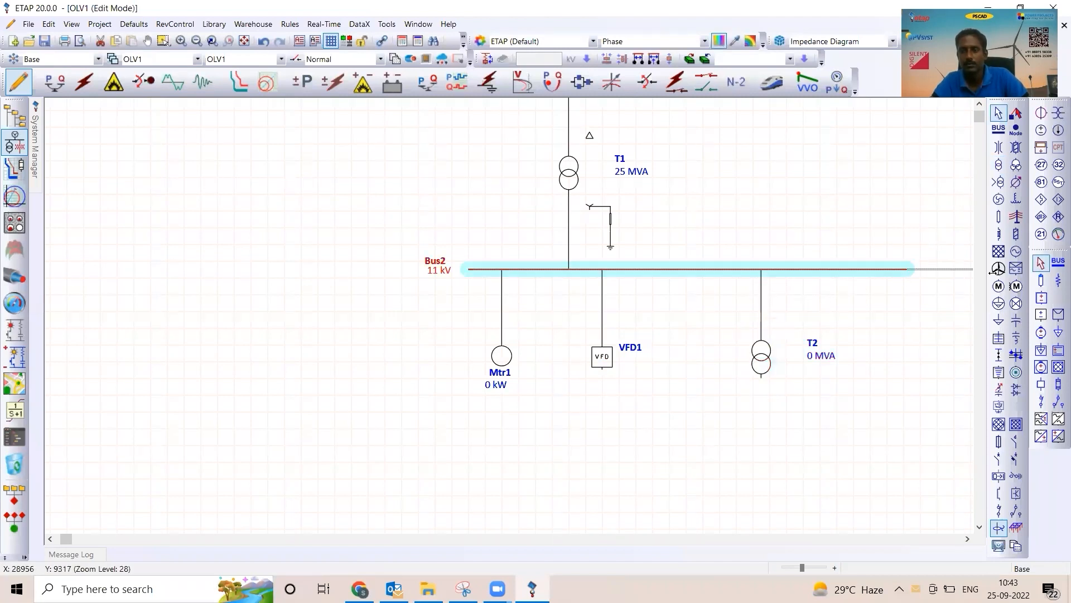
click(968, 539)
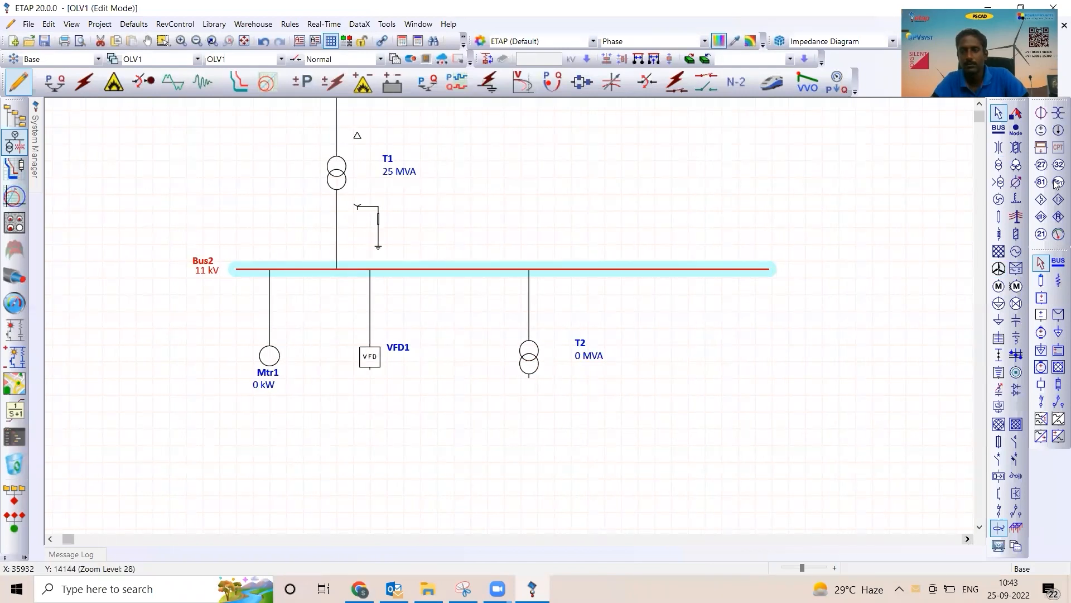
click(1016, 165)
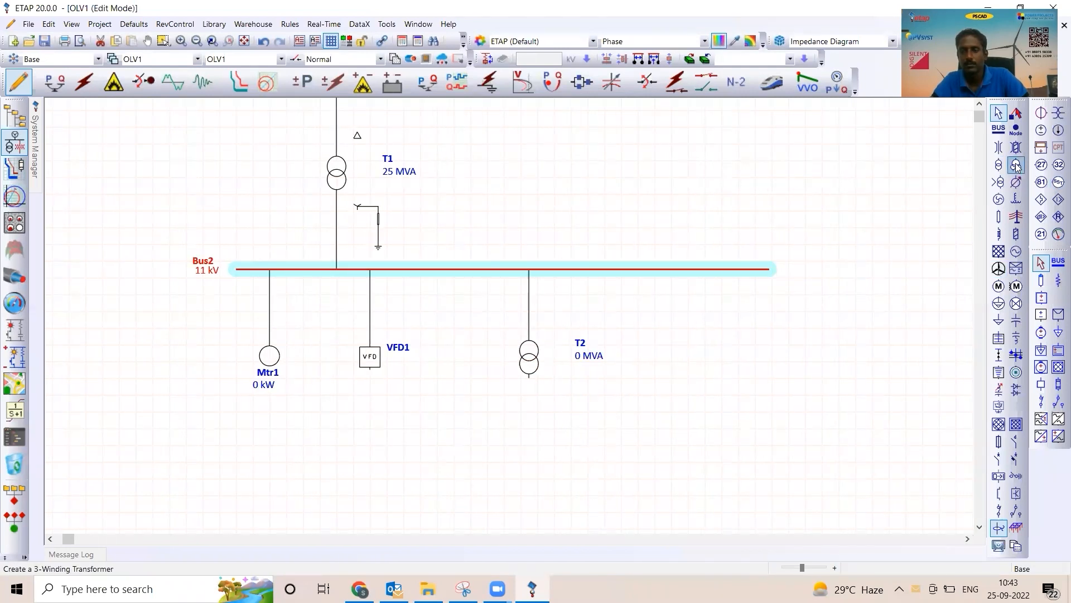
click(743, 342)
drag(746, 336, 748, 270)
drag(538, 361, 555, 361)
drag(374, 363, 407, 363)
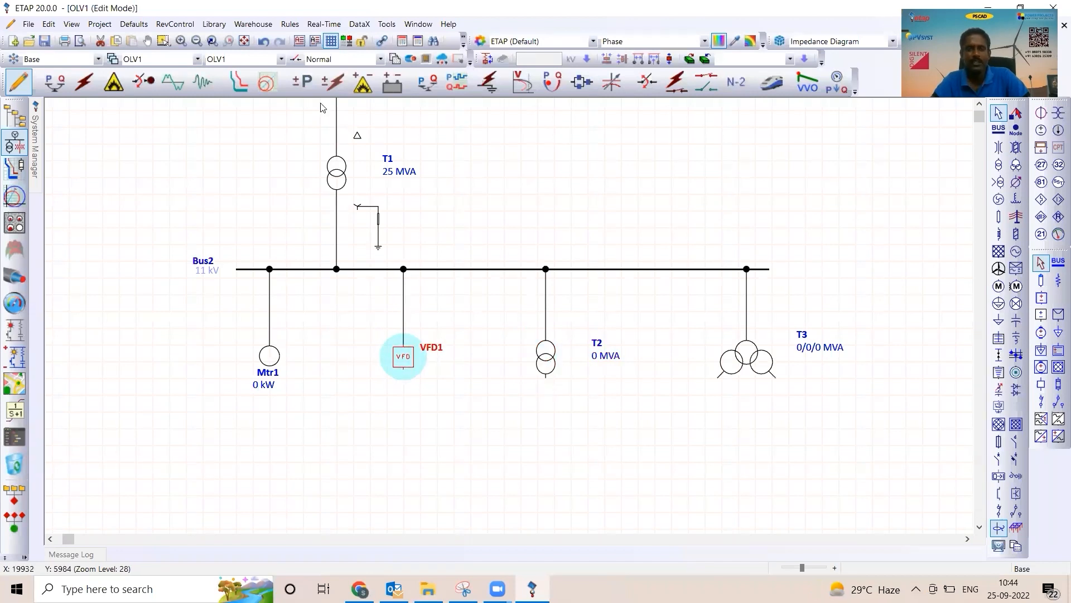
Step: Set the nameplate rating of induction motor Mtr1 to 5000 kW
click(273, 360)
double_click(274, 360)
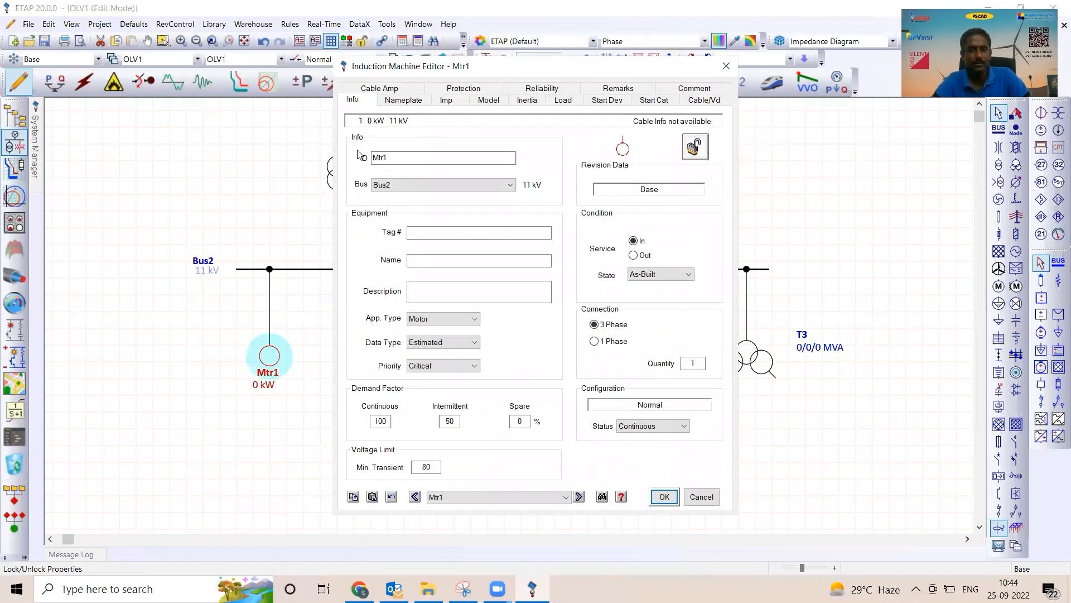
click(403, 100)
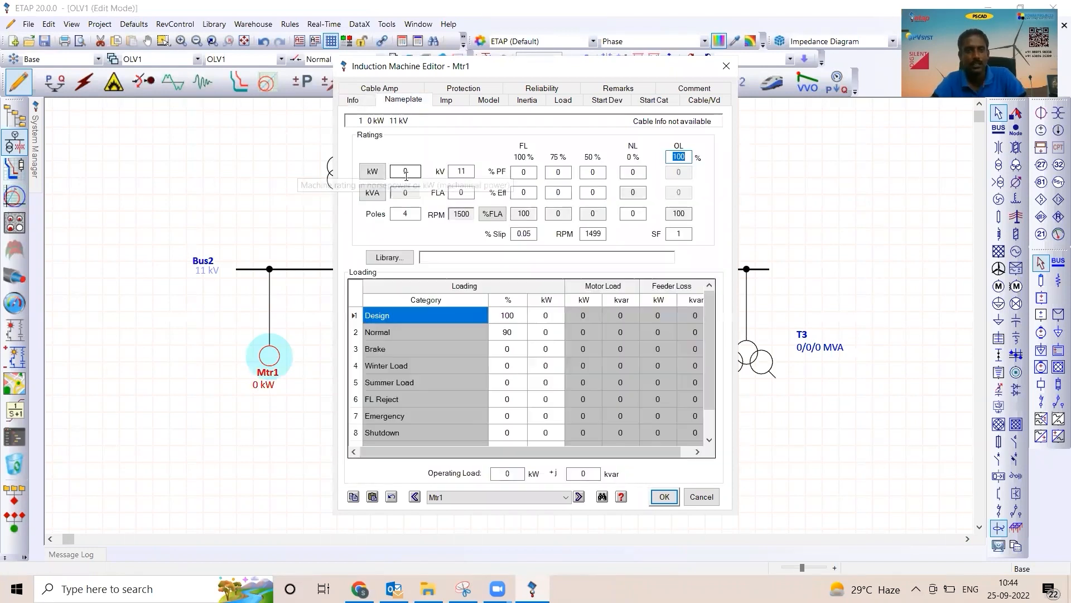
click(406, 174)
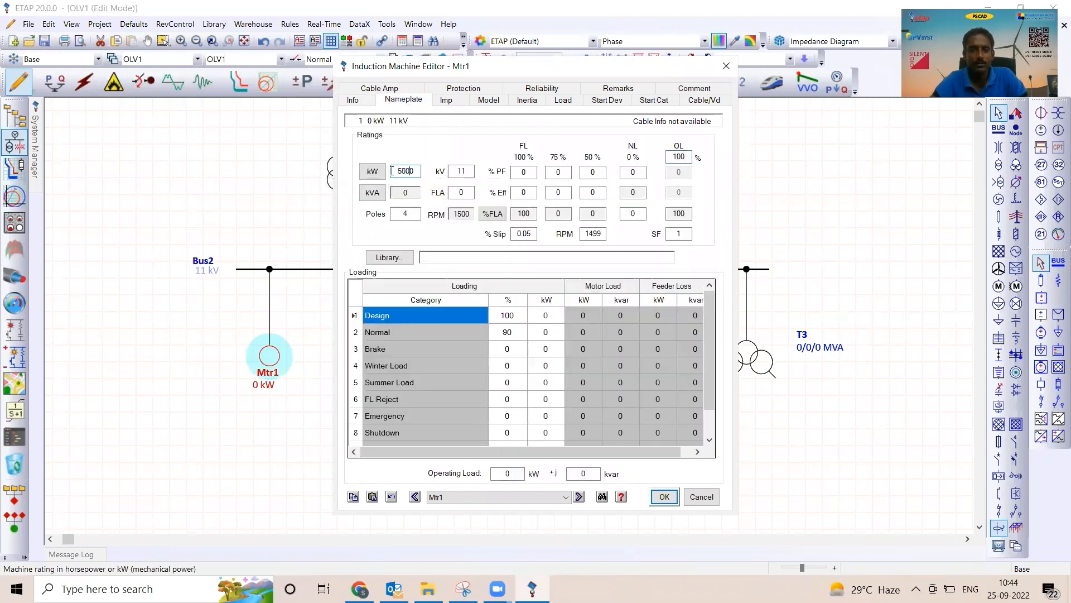
text(5000)
key(Tab)
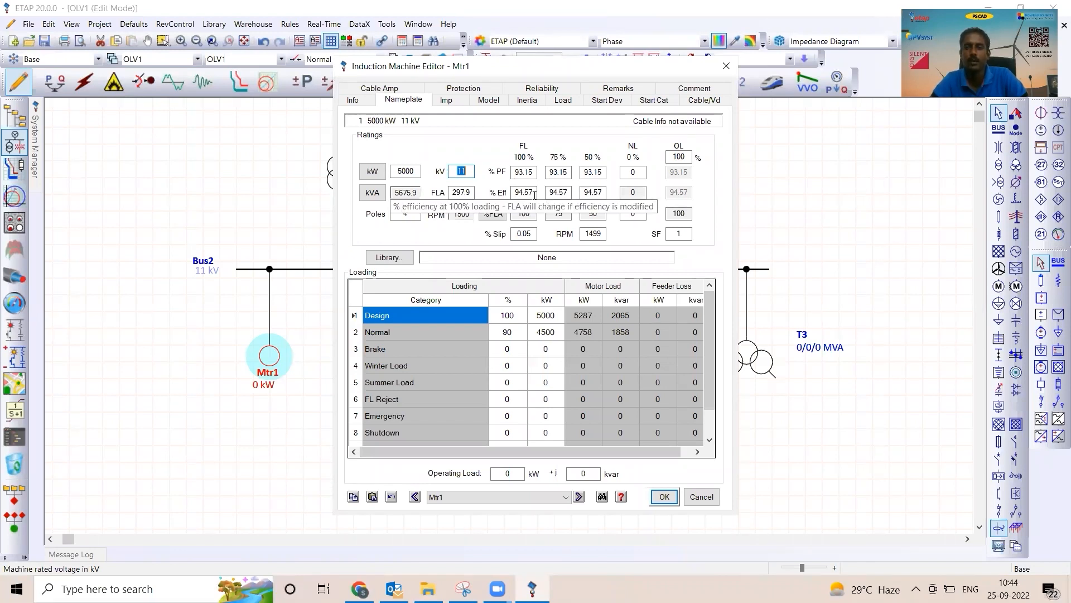
click(661, 498)
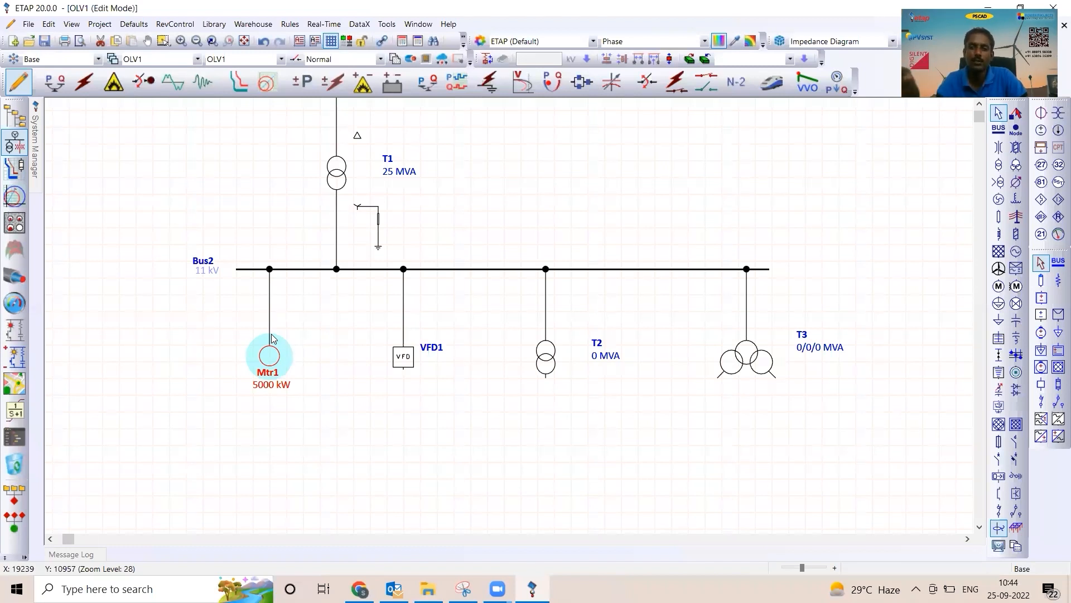
Step: Paste a copy of the 5000 kW motor, connect it to the output of VFD1, and move the Bus3 label closer to its node
right_click(334, 323)
click(375, 311)
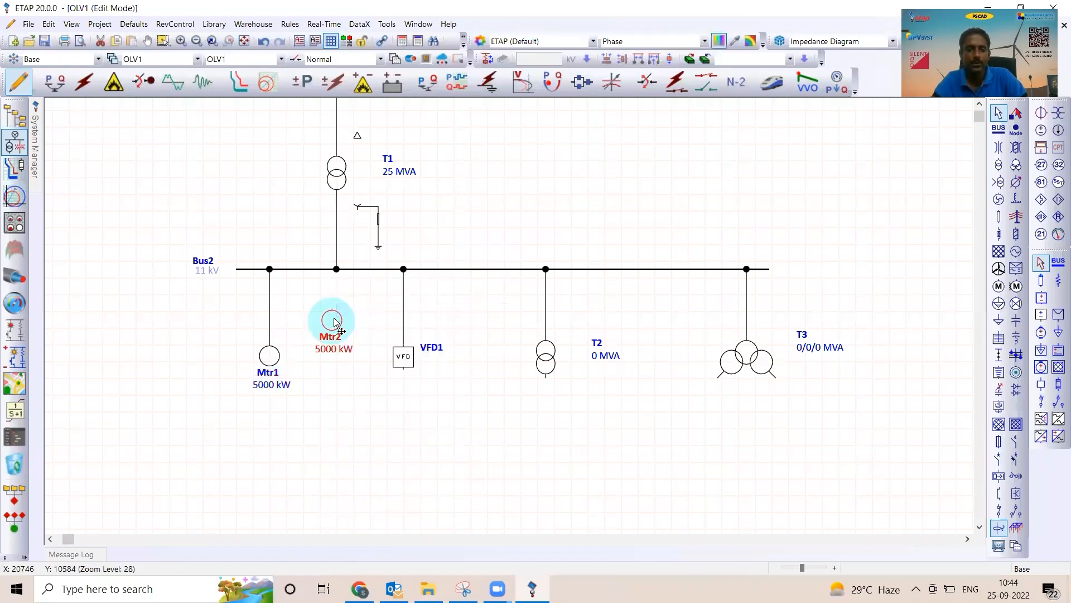
mouse_move(330, 318)
mouse_down()
mouse_move(402, 425)
mouse_move(399, 439)
mouse_move(404, 368)
mouse_up()
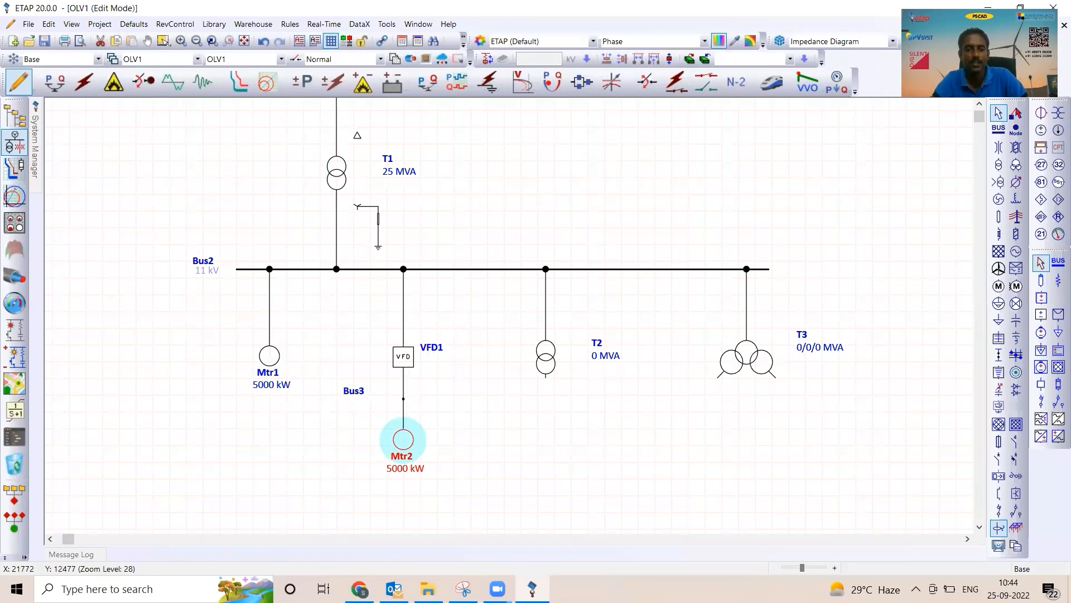
drag(353, 390, 371, 392)
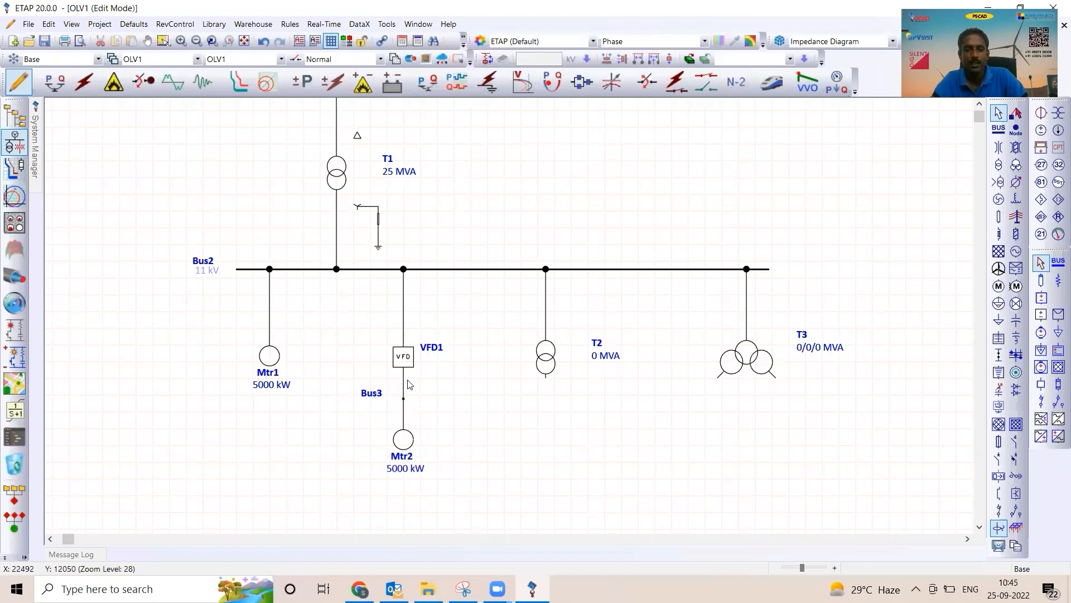
click(410, 448)
click(436, 430)
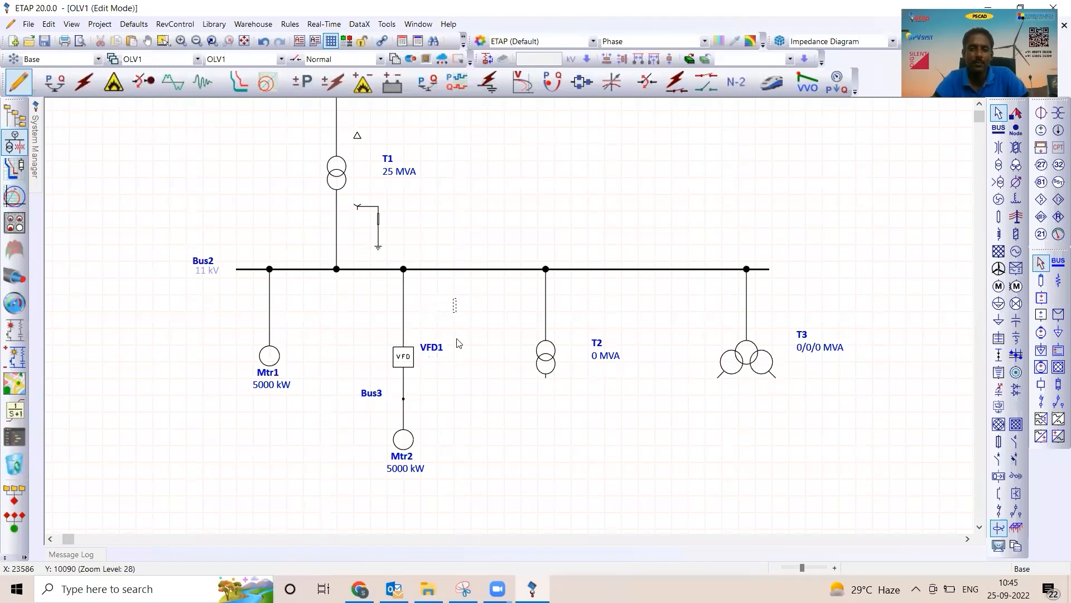
drag(457, 342, 357, 391)
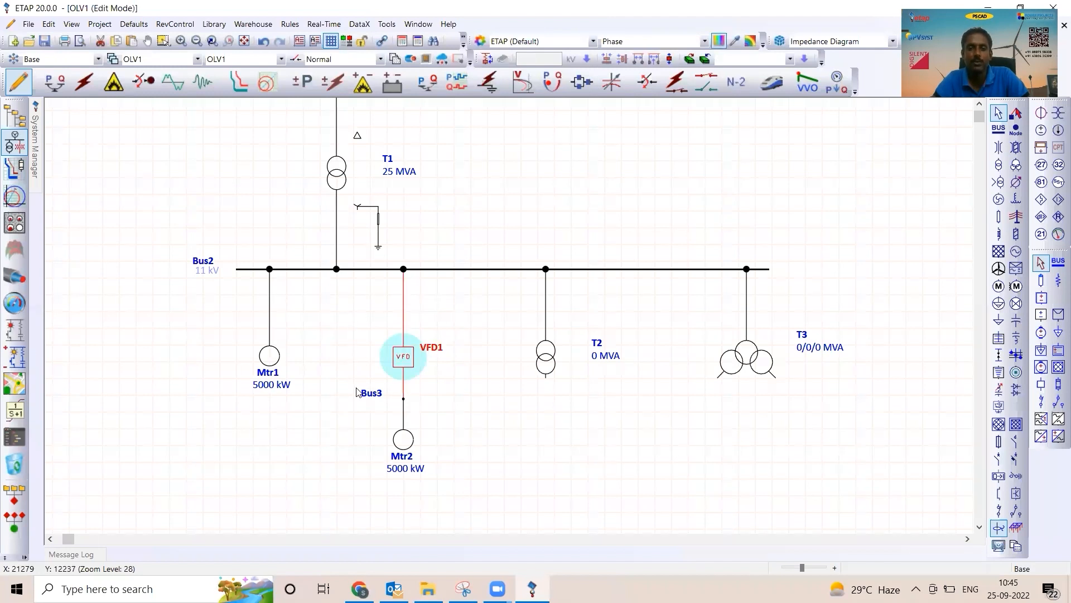
click(404, 441)
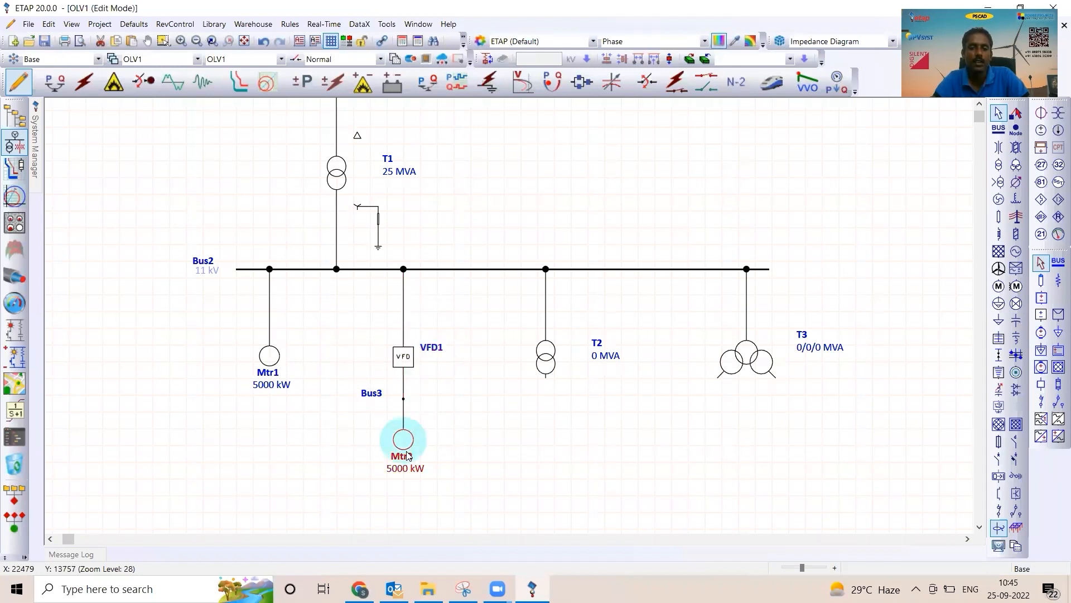
Step: Open the rating data of VFD1, and switch to the browser showing the YouTube video "VFD modeling using ETAP 19.5"
double_click(403, 356)
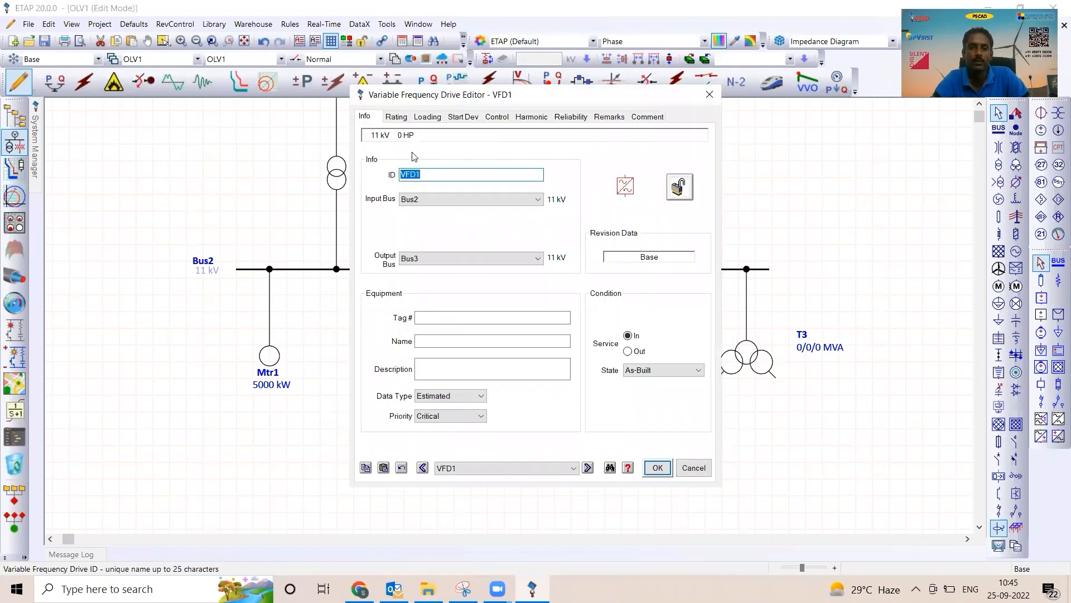
click(397, 117)
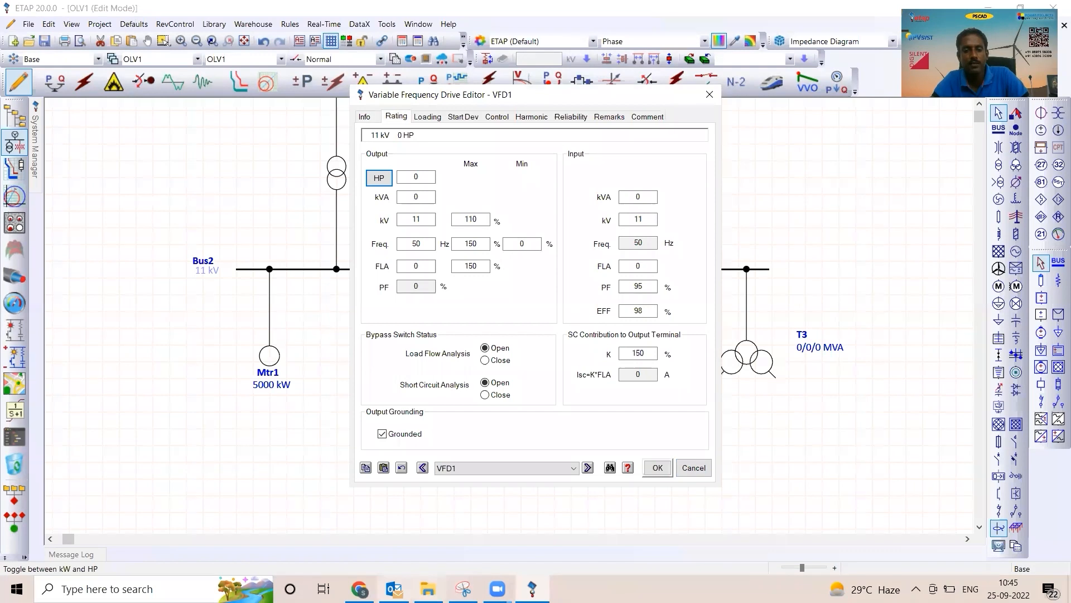
key(alt+Tab)
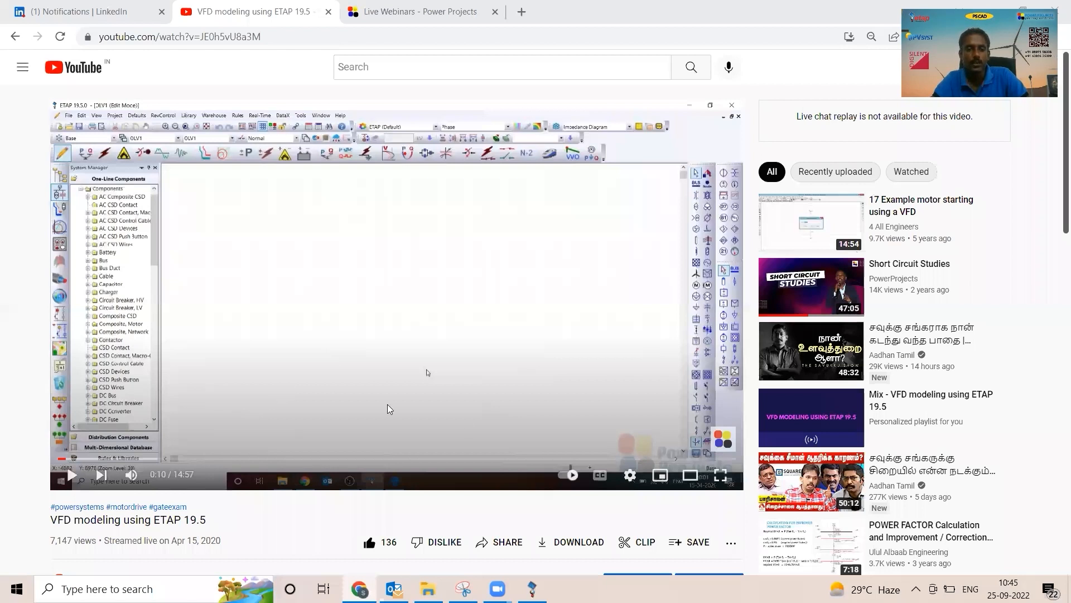
Step: Switch back to ETAP, leave the drive's rating data, and review the nameplate data of motor Mtr1
click(478, 481)
mouse_move(532, 589)
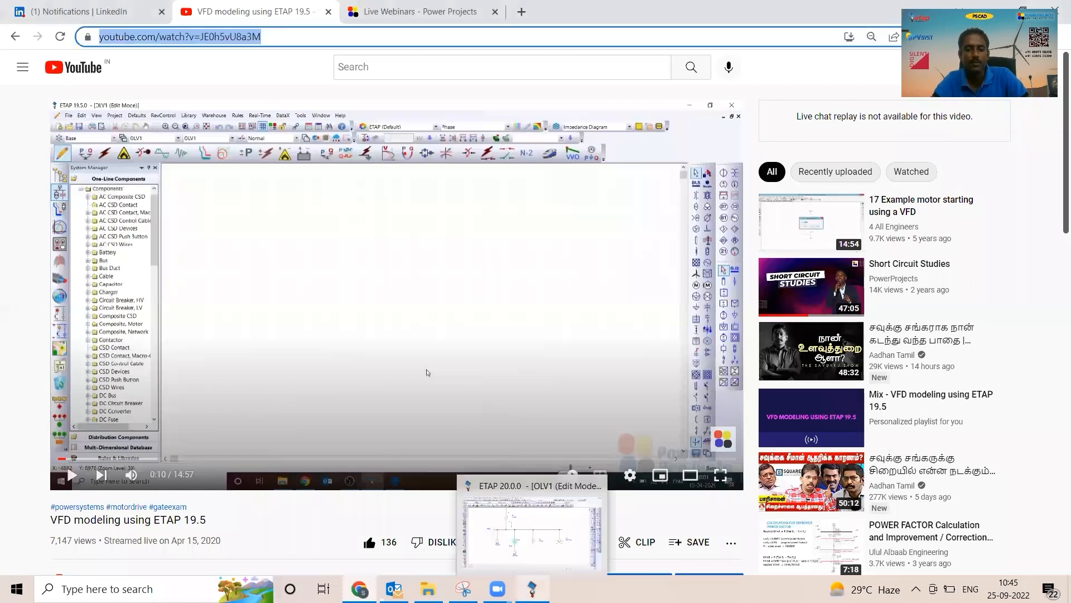
click(486, 525)
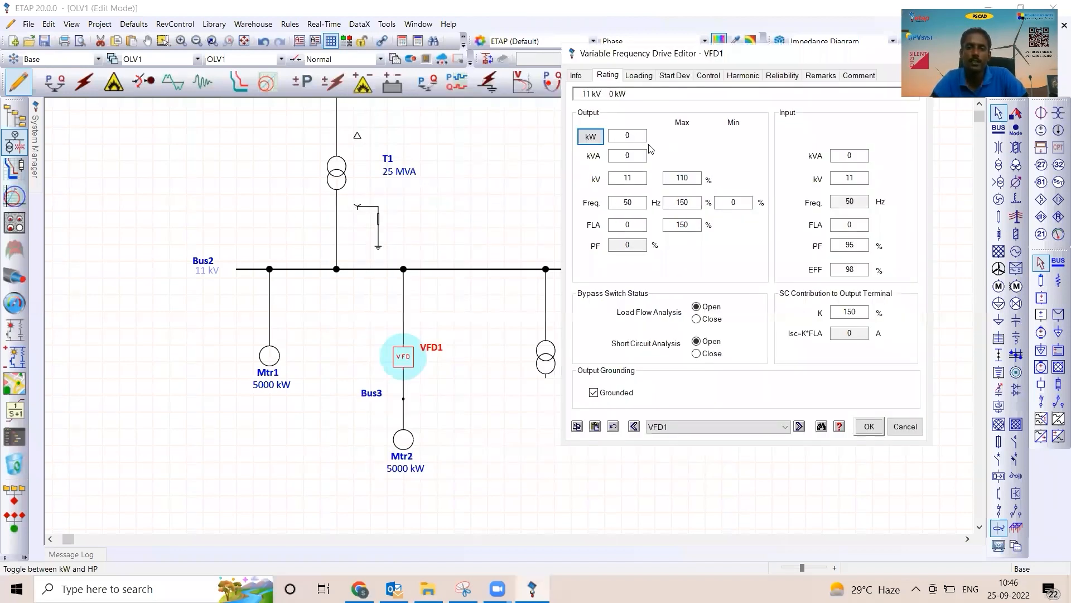
click(621, 135)
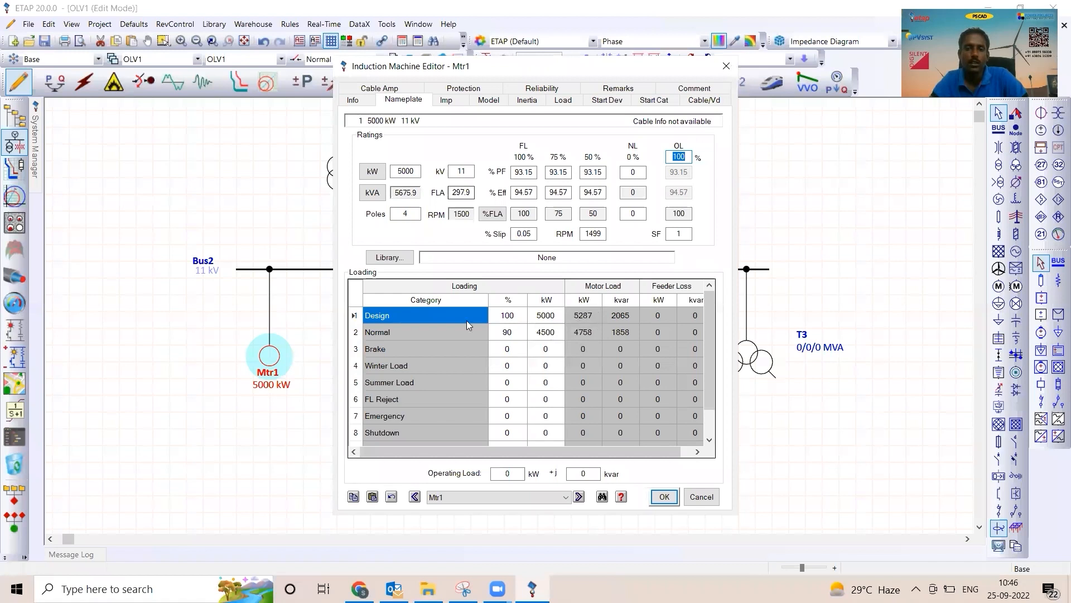
key(Escape)
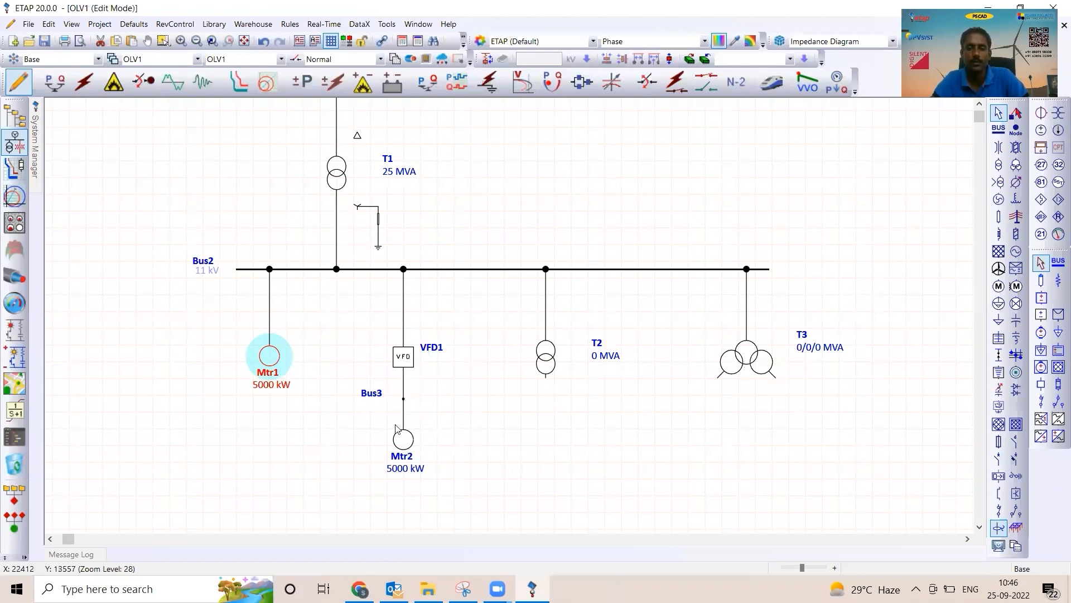
Step: Switch the output power unit of VFD1 from HP to kW and set its output rating to 5300 kW
click(406, 362)
double_click(406, 363)
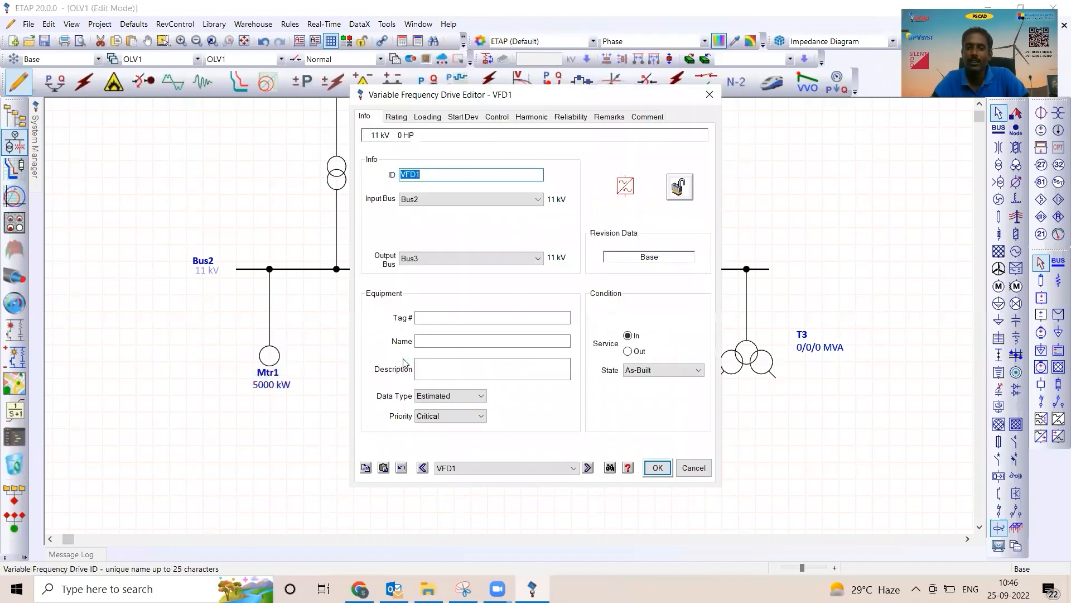
click(397, 117)
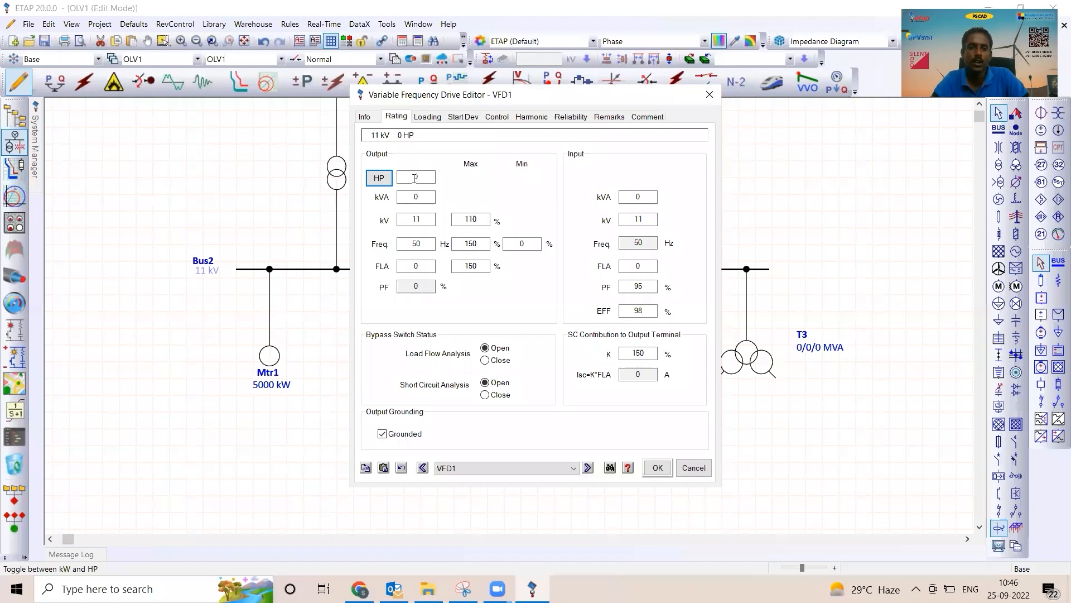
click(379, 178)
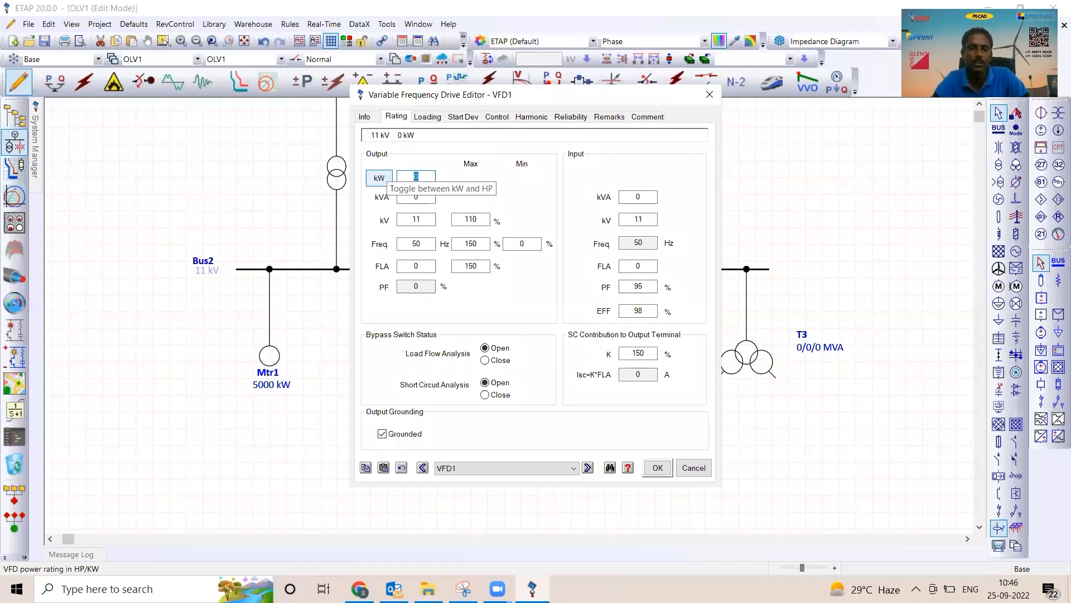
text(5300)
key(Tab)
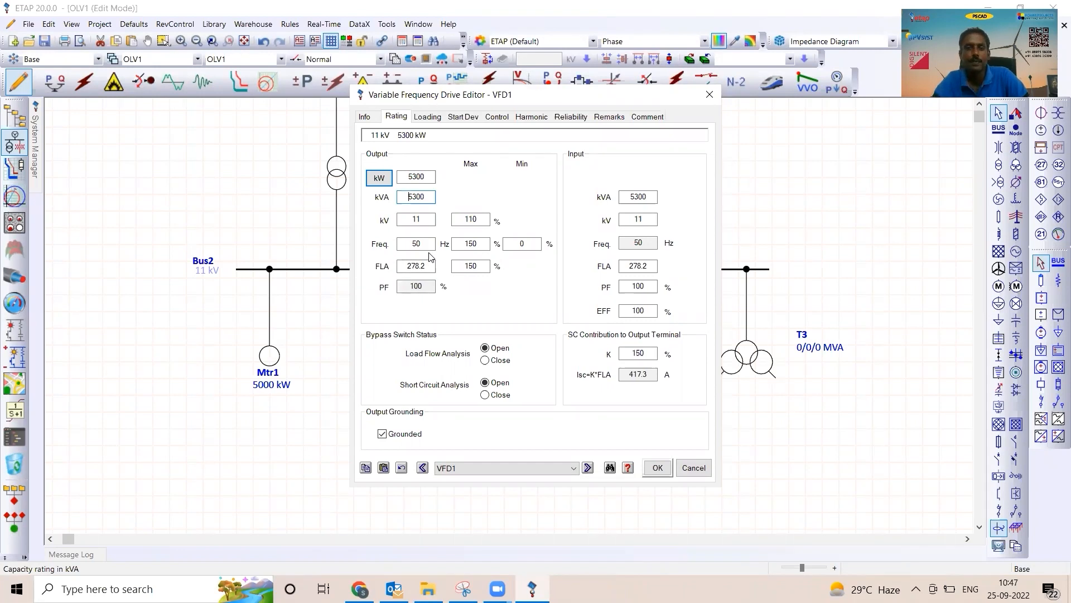
Step: Try an output capacity of 5500 kVA for VFD1
double_click(431, 199)
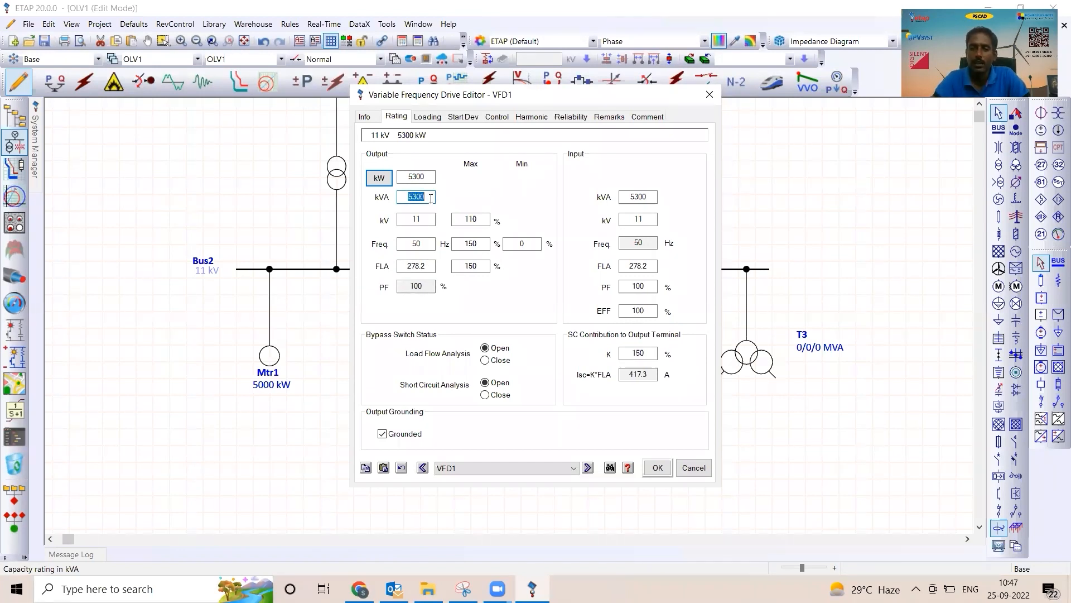
text(5500)
key(Tab)
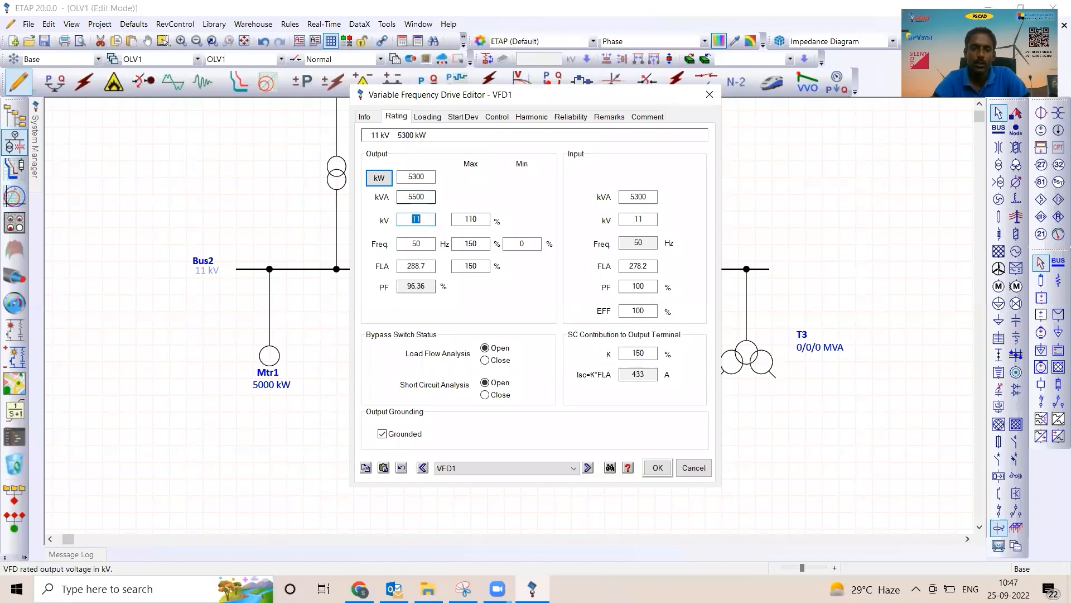
Step: Set the output capacity of VFD1 to 6000 kVA and check its output power factor
key(shift+Tab)
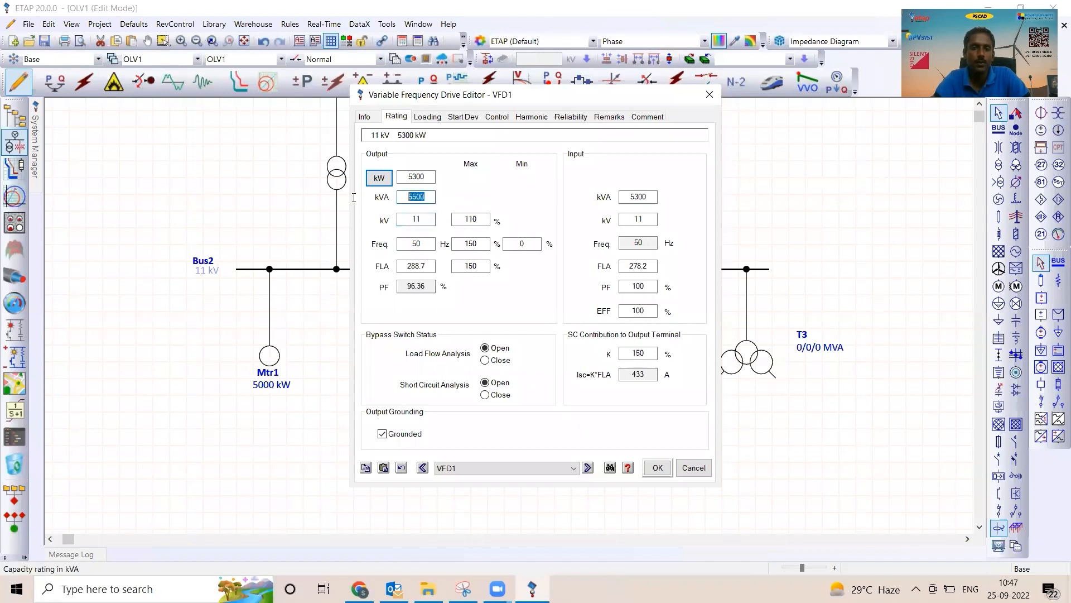
text(6000)
key(Tab)
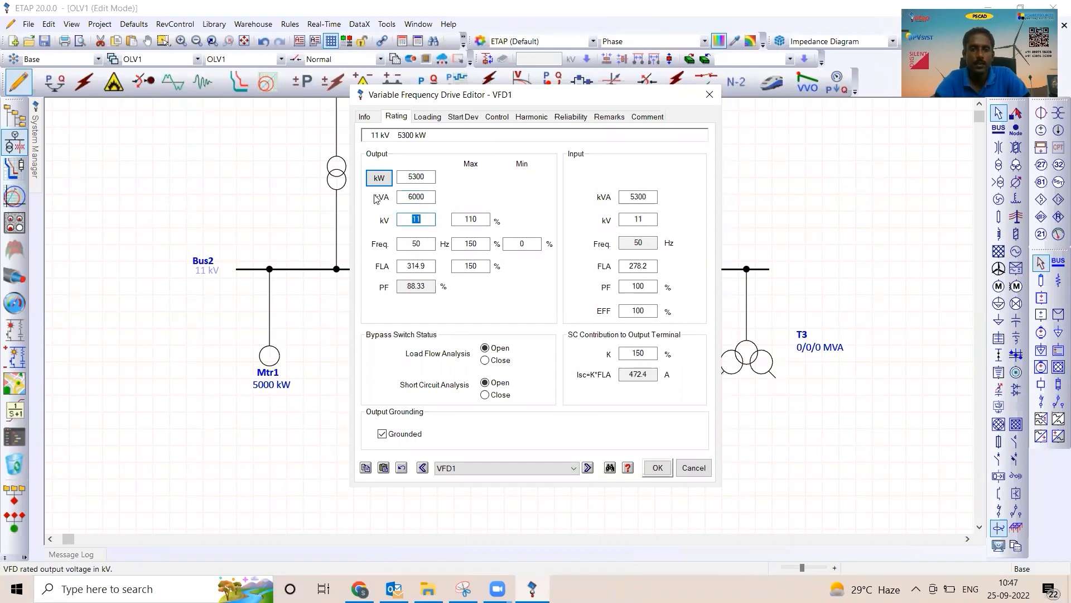
key(shift+Tab)
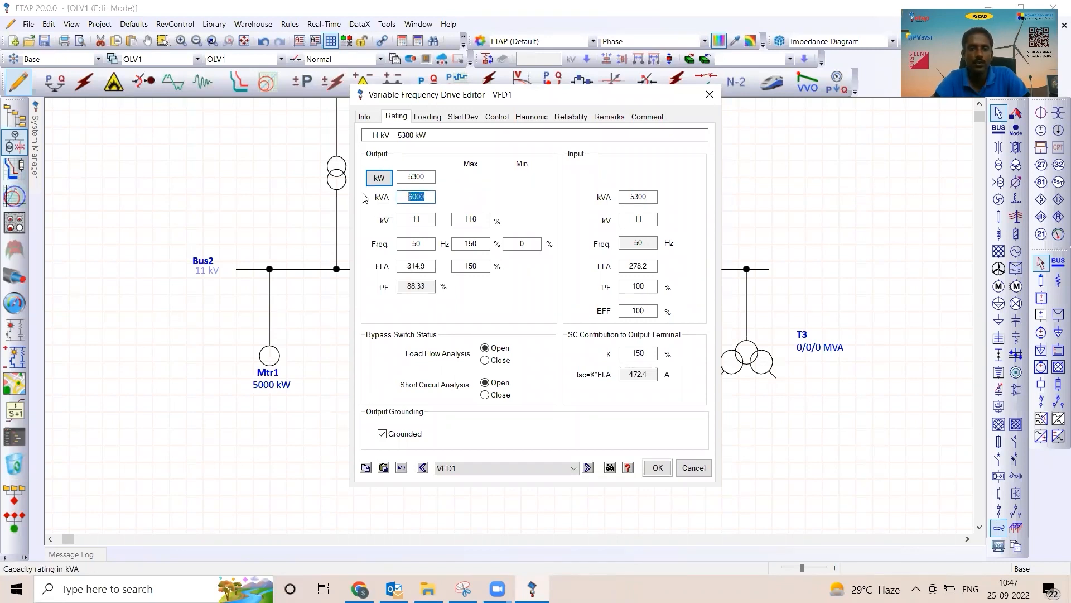
click(374, 283)
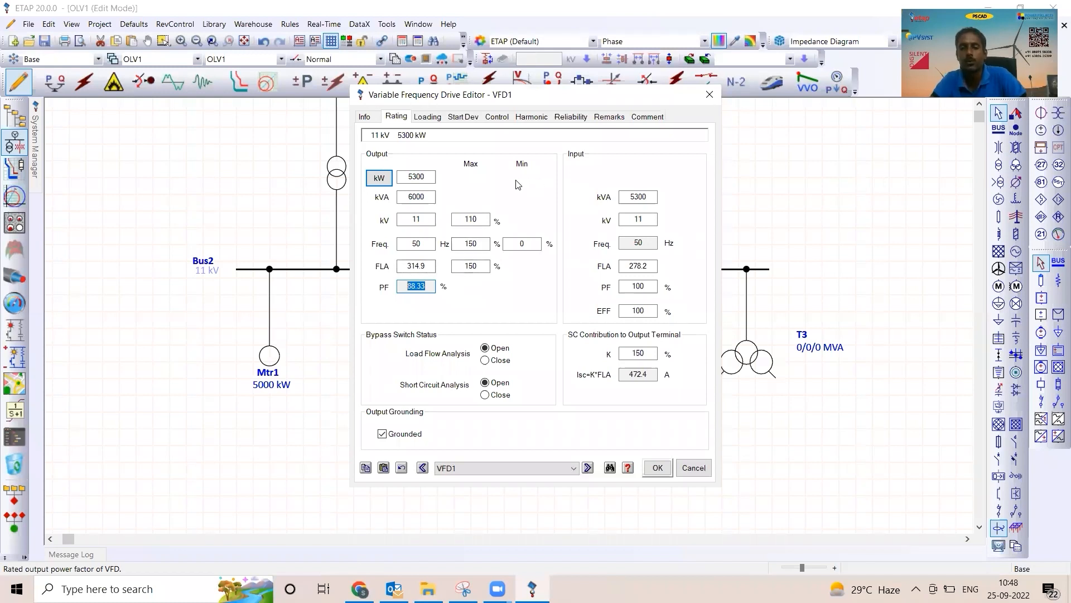
Step: Set the input efficiency of VFD1 to 97 %, check its input power factor, and accept the ratings
click(653, 197)
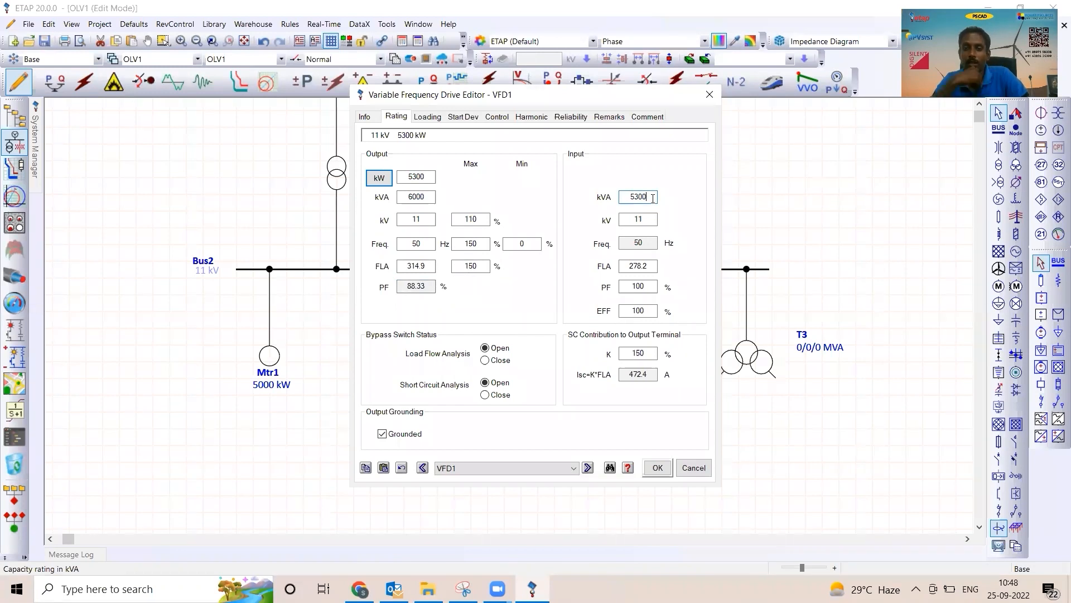
key(Tab)
key(Tab)
key(Tab)
key(Tab)
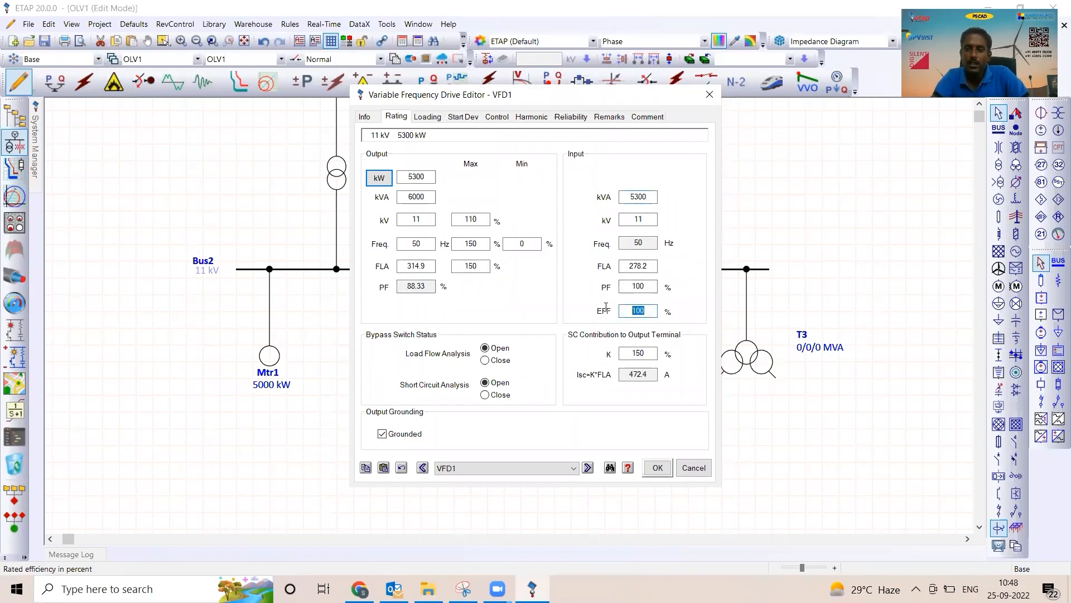
text(97)
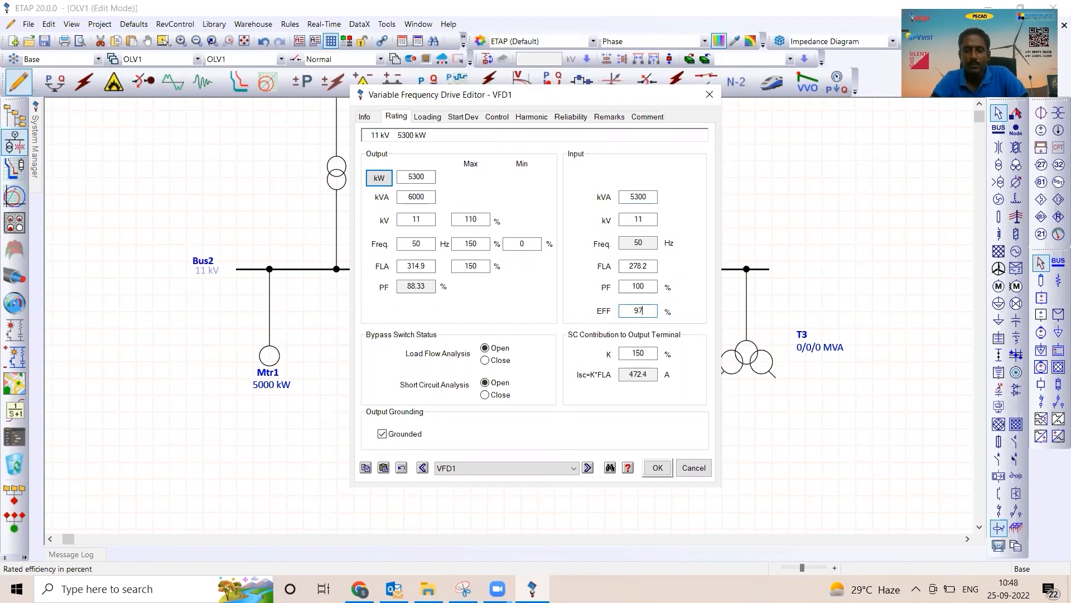
key(Tab)
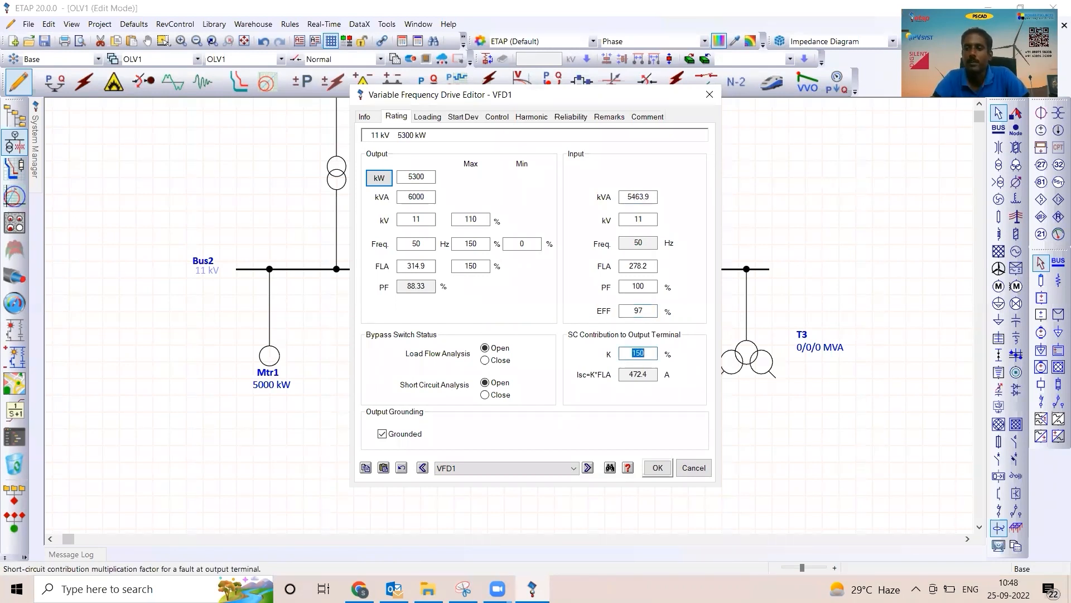
click(654, 288)
double_click(654, 288)
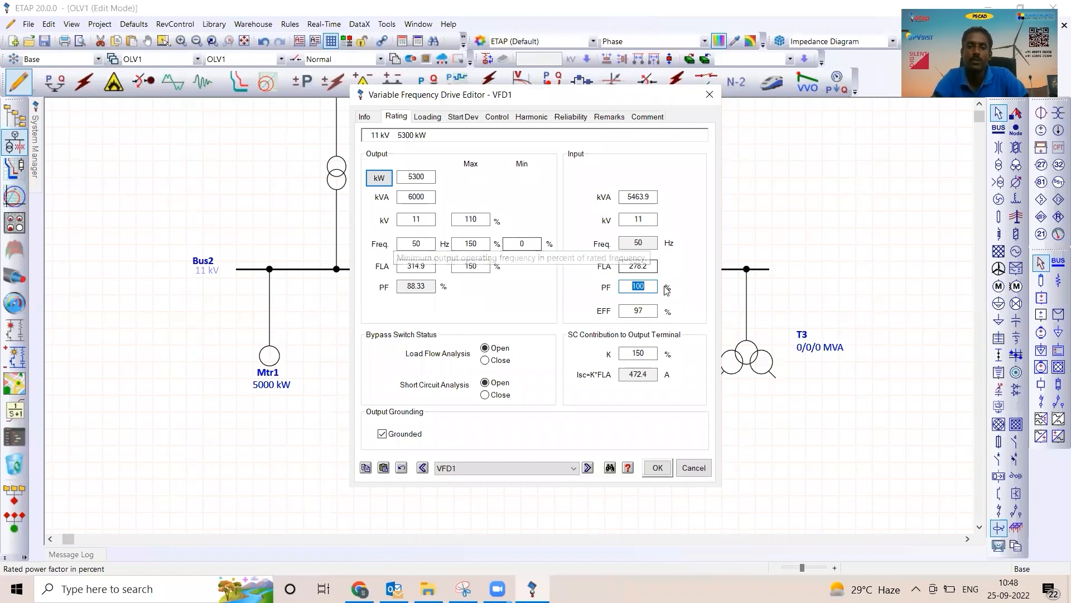
key(Return)
click(556, 466)
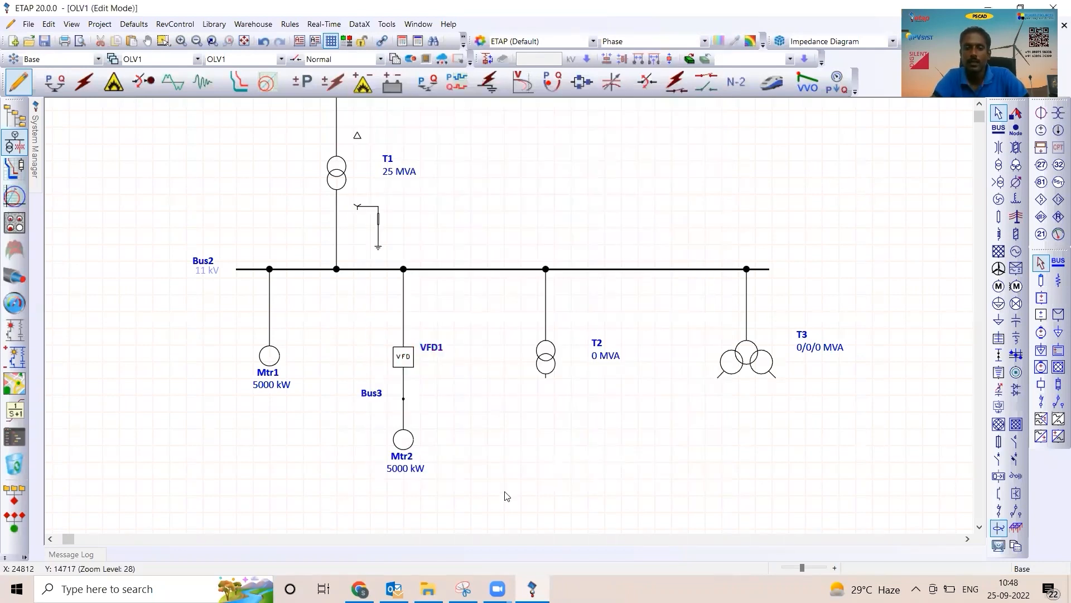
Step: Duplicate the VFD1, Bus3 and Mtr2 branch and connect the copy to the secondary of transformer T2
drag(343, 337, 467, 497)
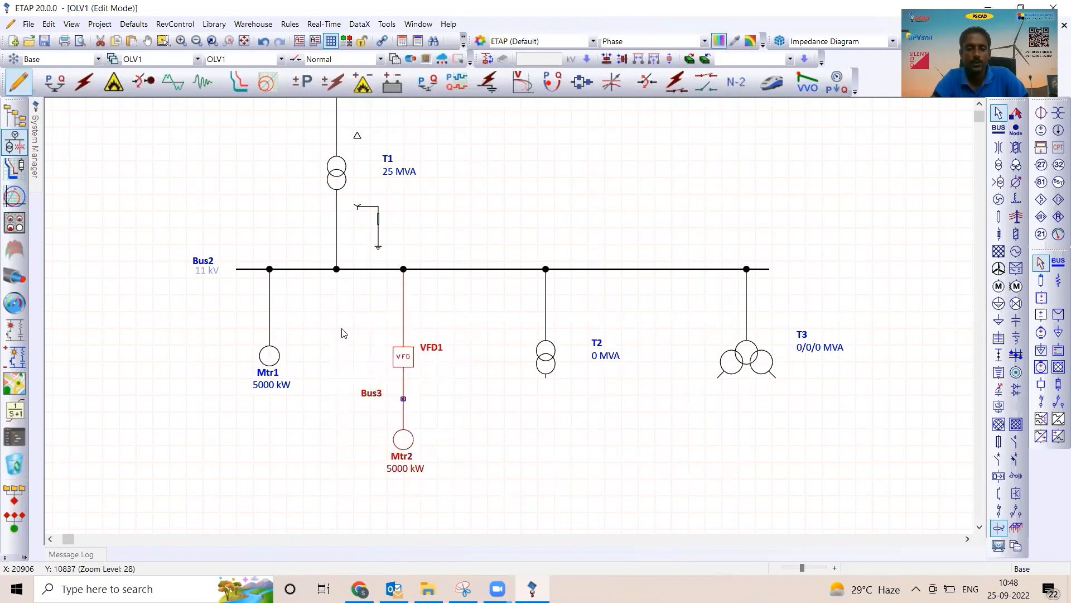
click(342, 333)
right_click(498, 308)
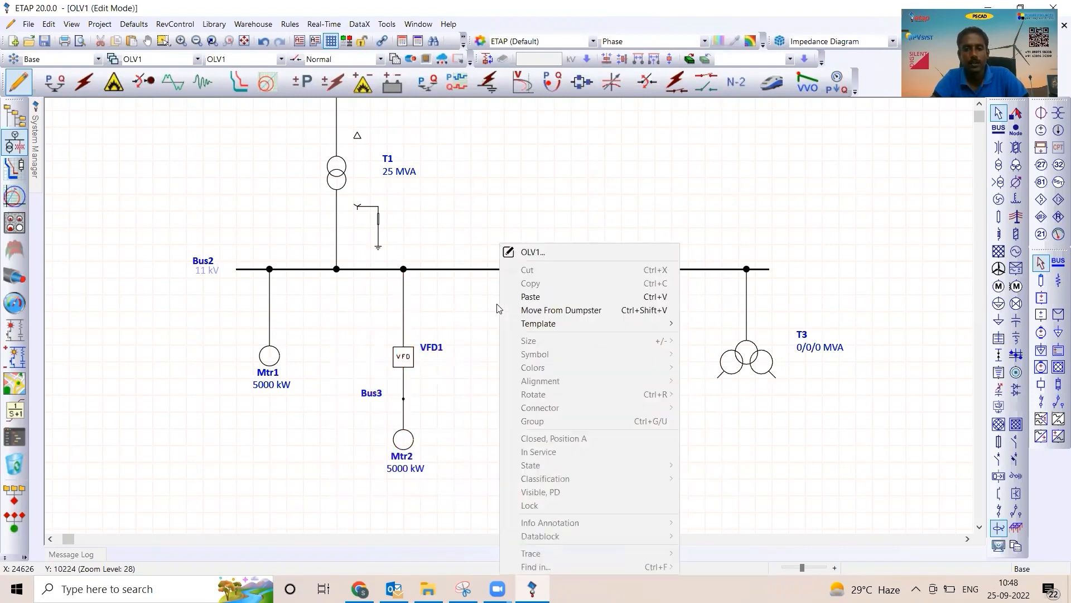
click(558, 308)
drag(495, 249, 544, 360)
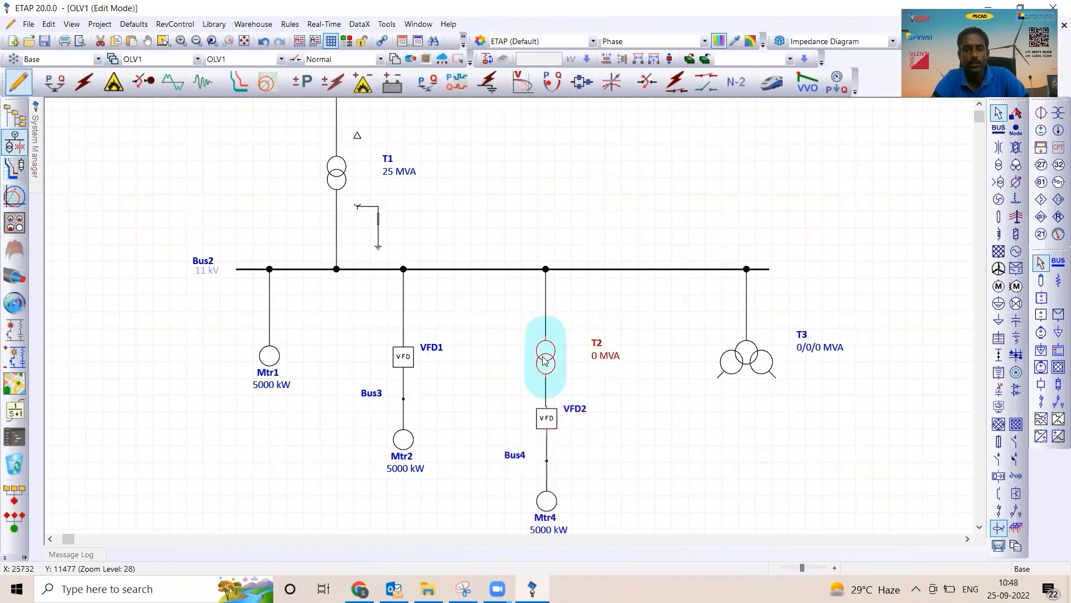
Step: Rate two-winding transformer T2 at 2.5 MVA and apply typical Z and X/R impedance values
double_click(544, 360)
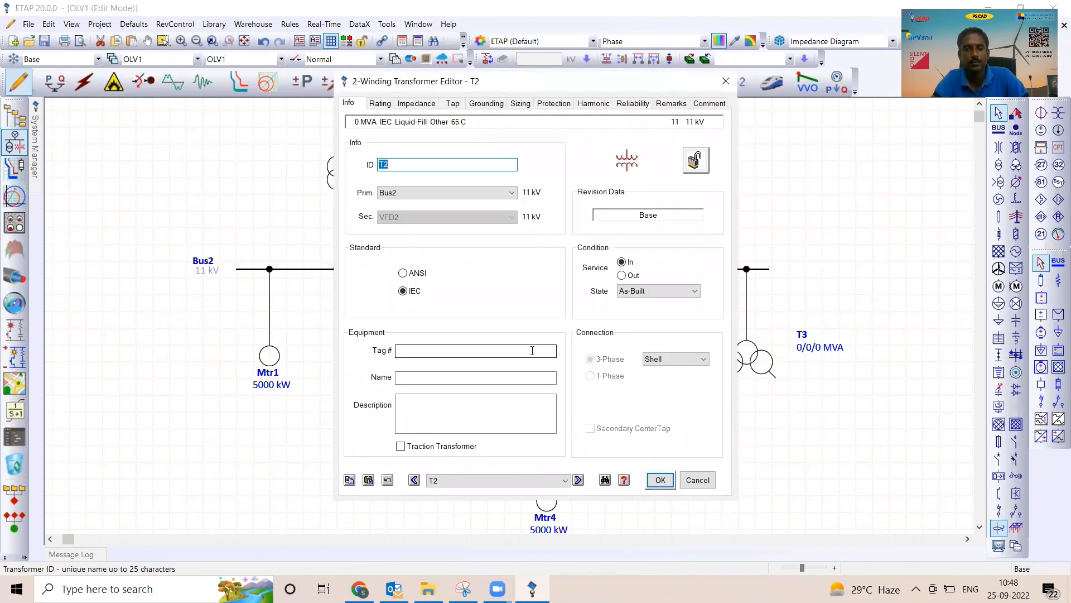
click(379, 104)
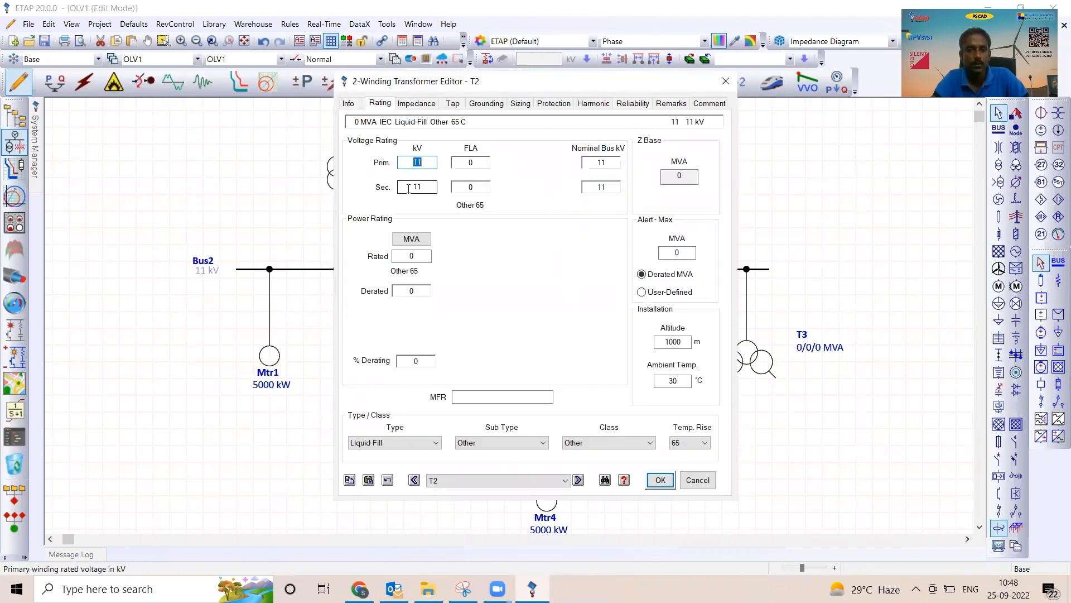
click(411, 256)
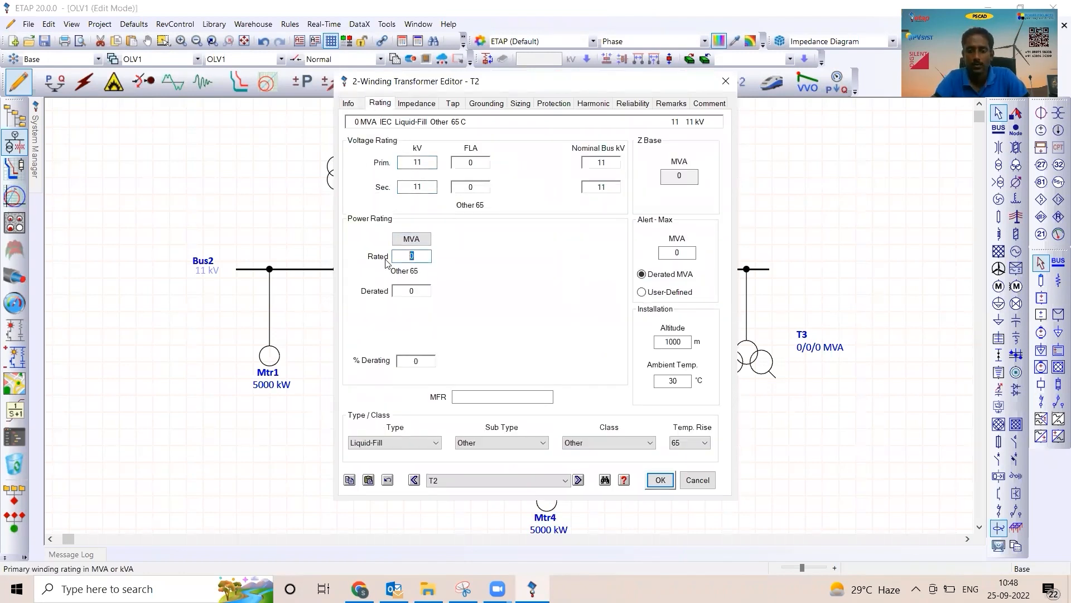
text(2.5)
key(Tab)
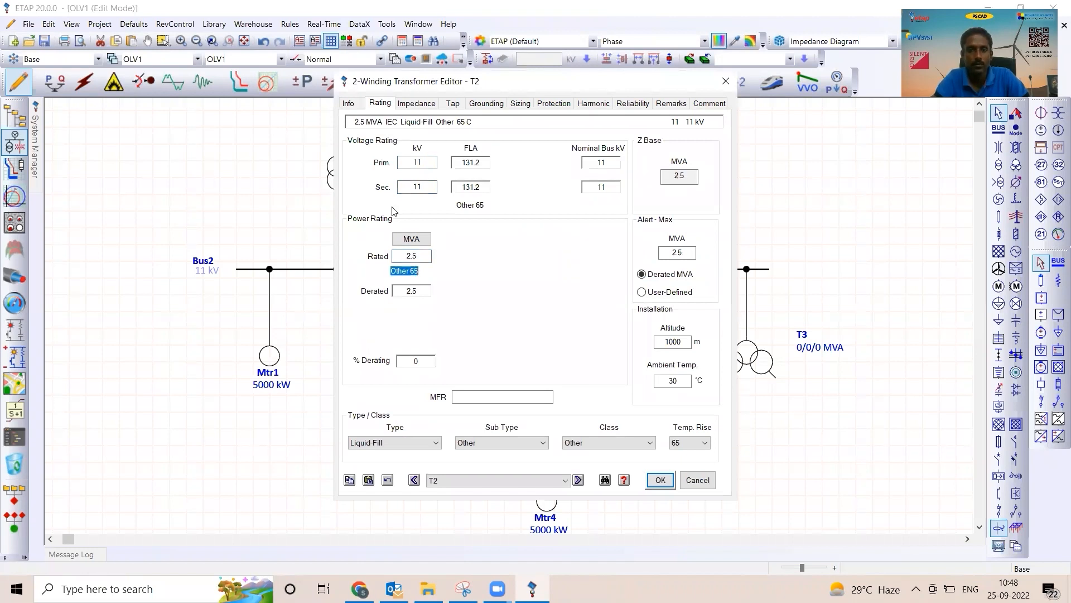
click(418, 104)
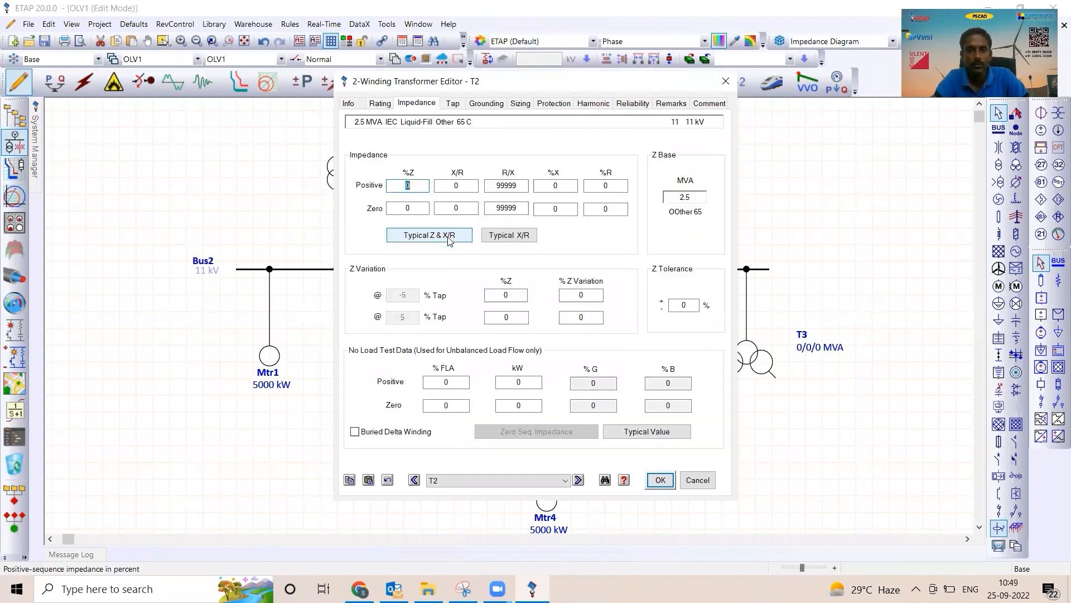
click(450, 234)
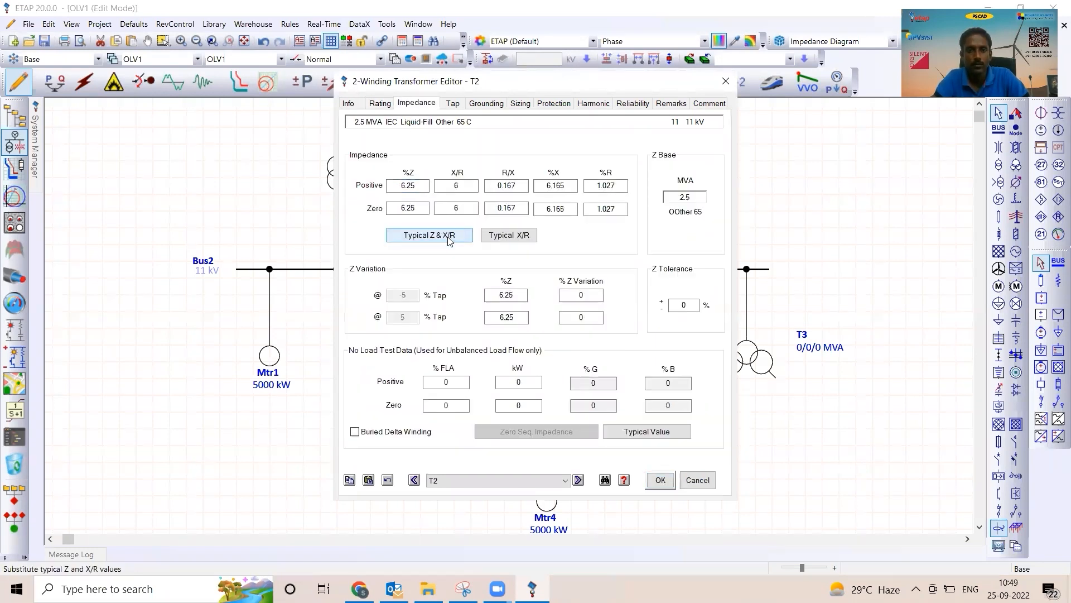
click(658, 475)
Step: Place a copy of the VFD2 motor branch below T3 and connect both of T3's output windings to the copied drive's input
scroll(660, 456, down, 3)
drag(660, 456, 481, 267)
key(ctrl+c)
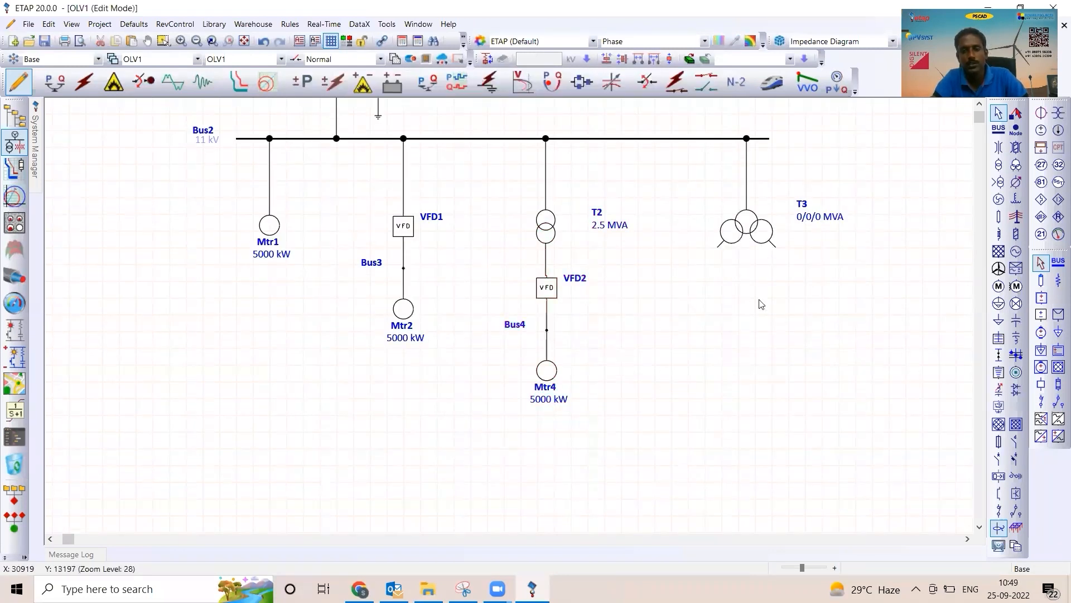
right_click(761, 244)
click(787, 310)
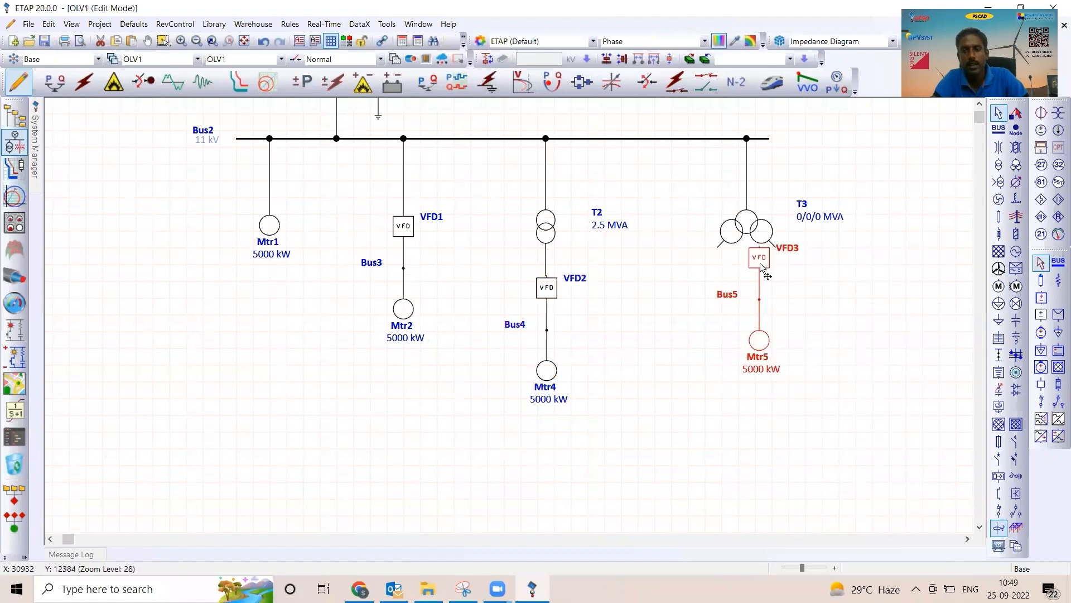
drag(759, 313, 743, 384)
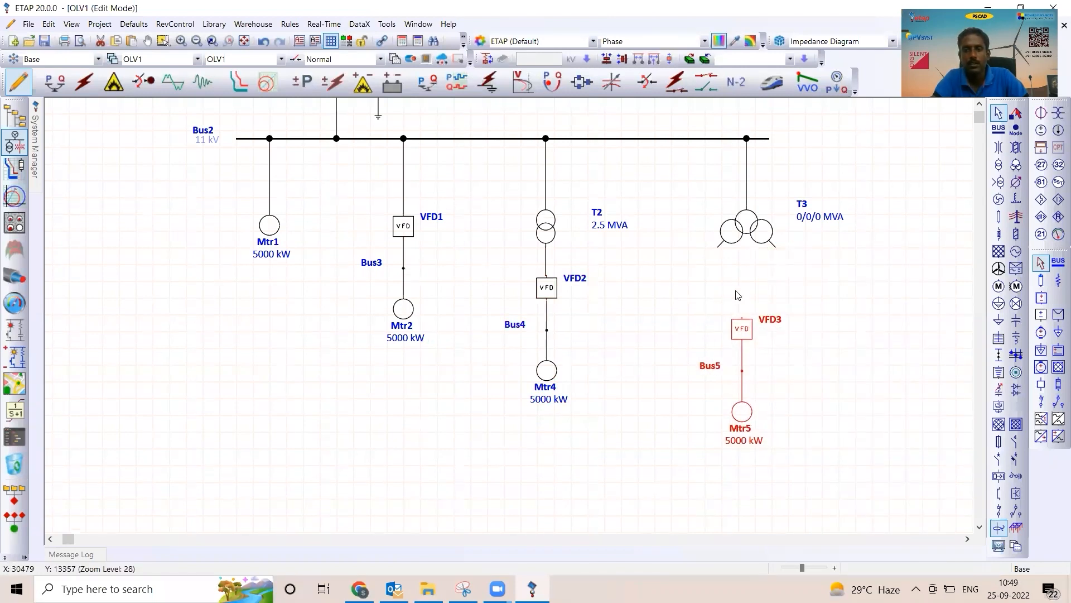
drag(733, 321, 717, 247)
drag(774, 252, 742, 323)
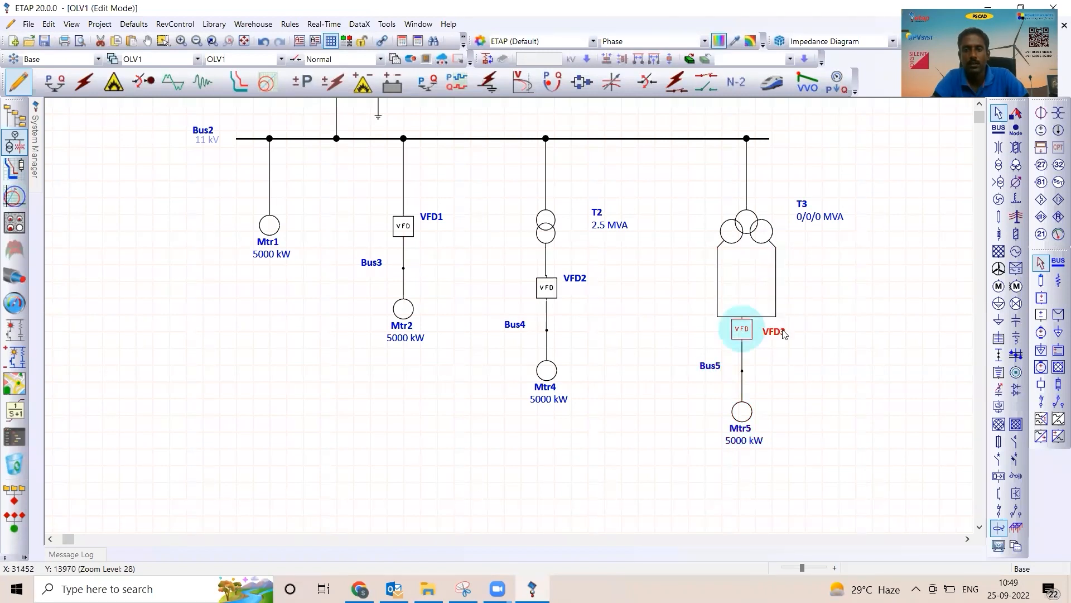
Step: Rate three-winding transformer T3 at 2.5 MVA for the primary and 1.25 MVA for both the secondary and tertiary windings
double_click(757, 232)
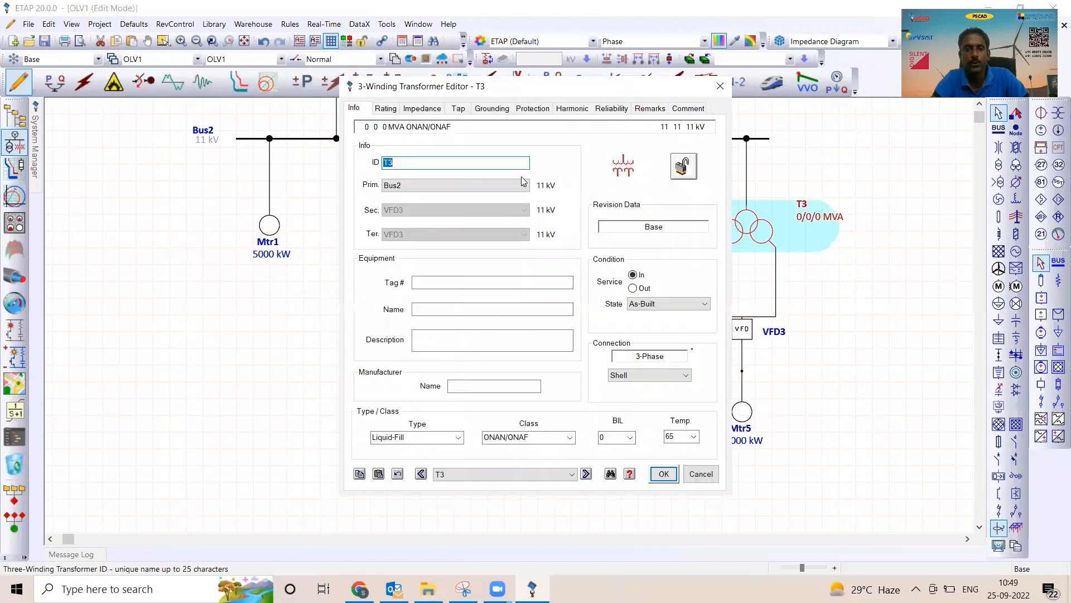
click(392, 109)
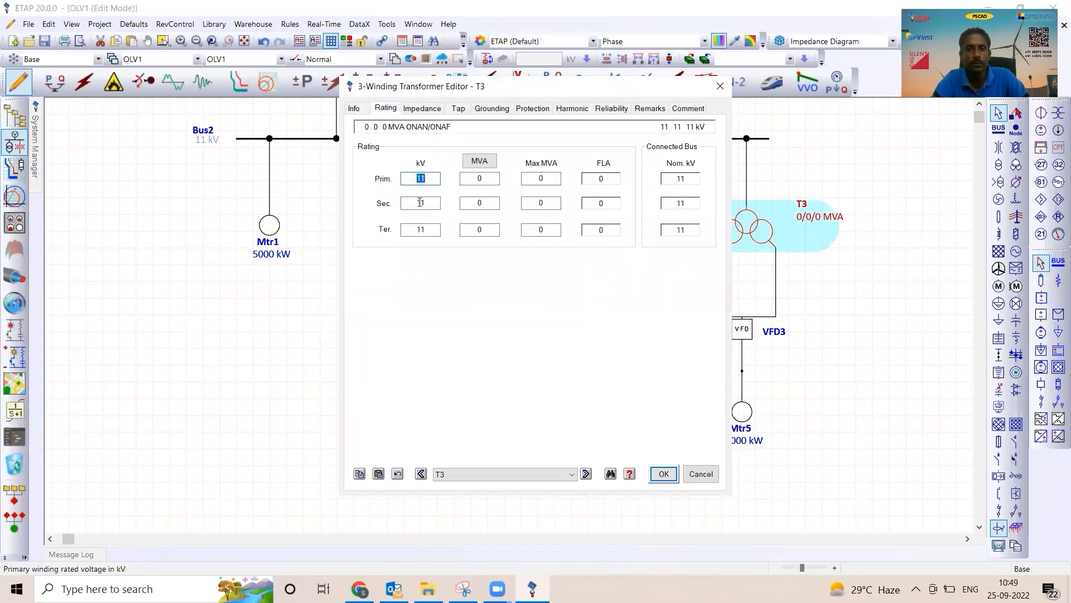
key(Tab)
key(Tab)
text(2)
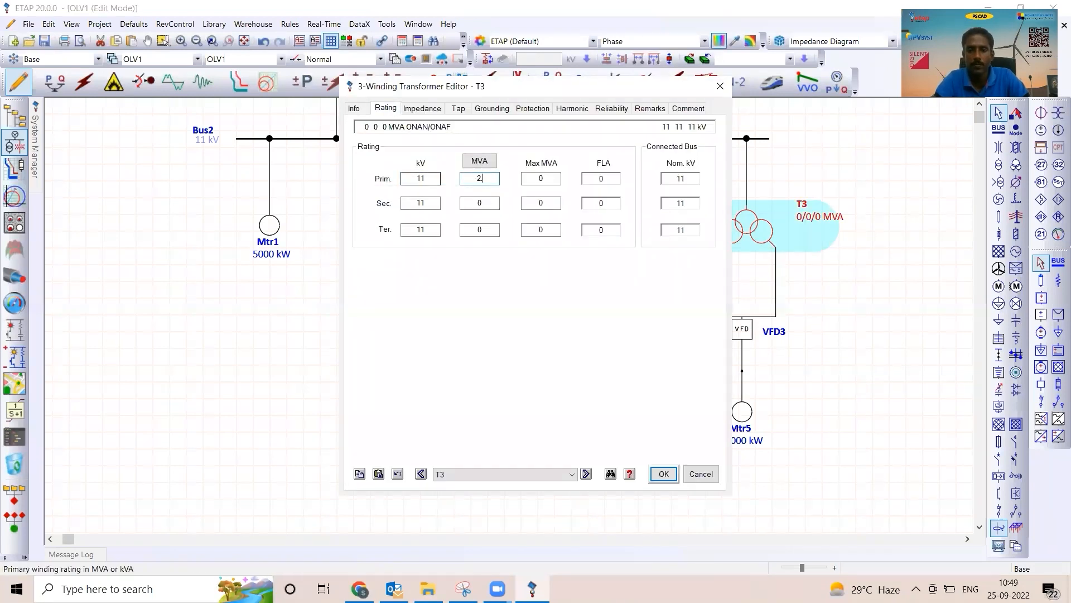
text(.5)
key(Tab)
text(1.25)
key(Tab)
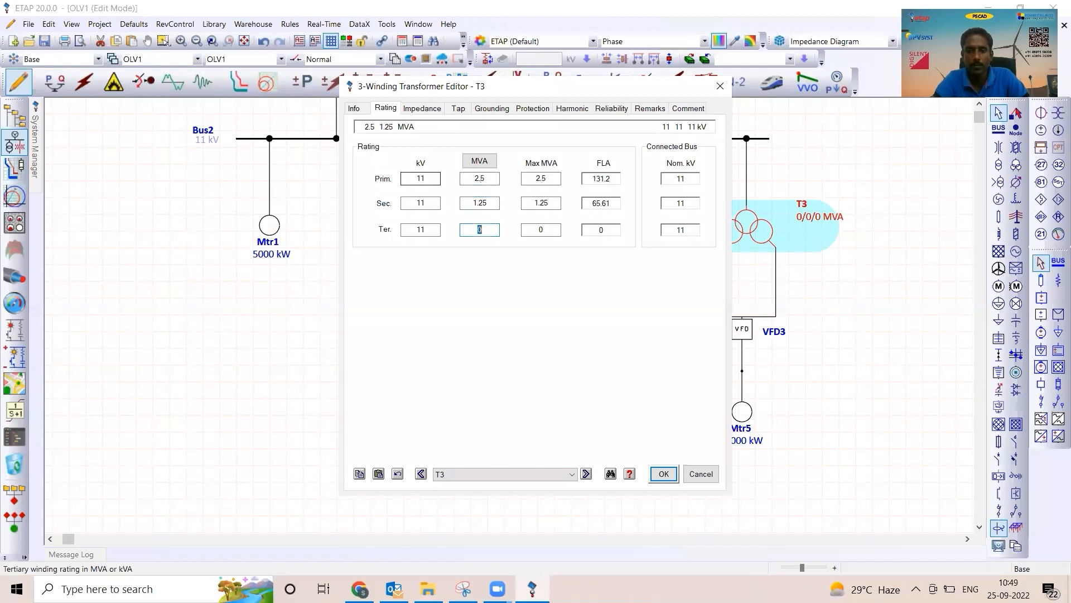
text(1.25)
key(Tab)
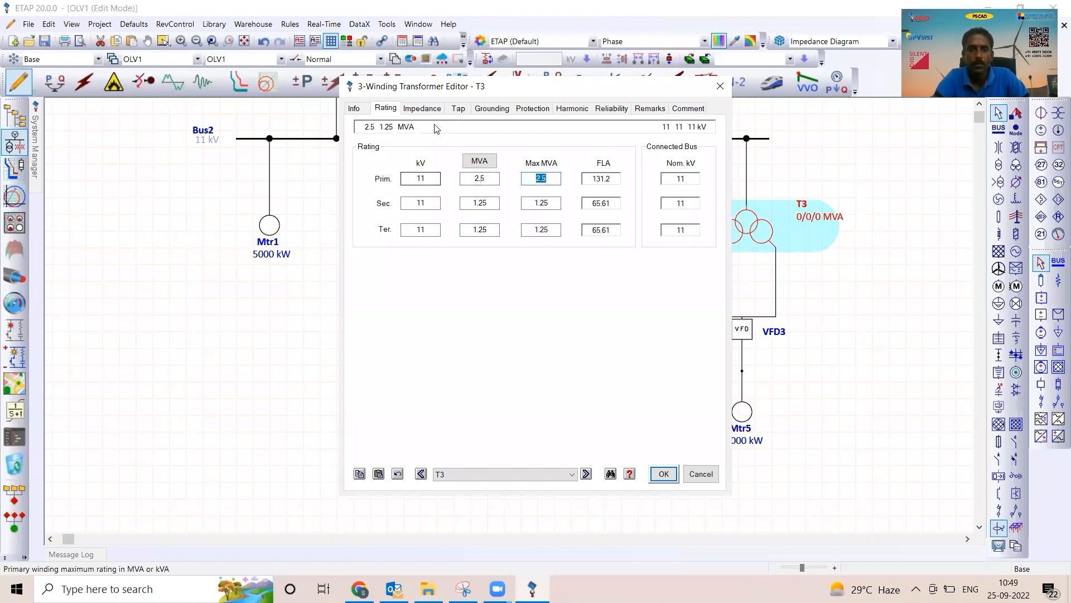
Step: Set T3's positive-sequence impedances to 8 % for PS, 8 % for PT and 16 % for ST, each with X/R 20
click(430, 108)
text(8)
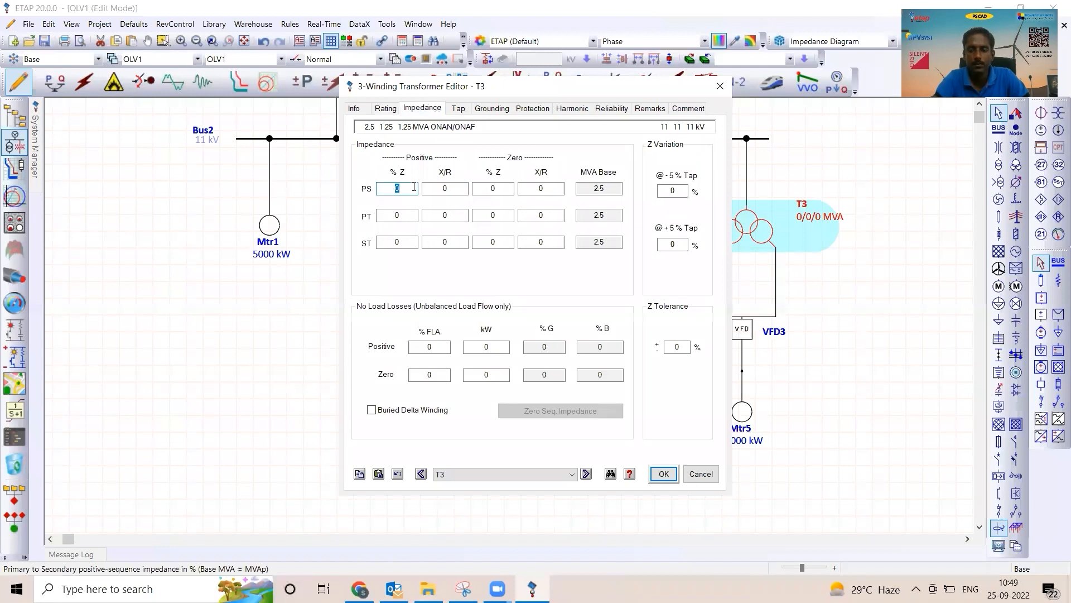
key(Tab)
text(8)
key(Tab)
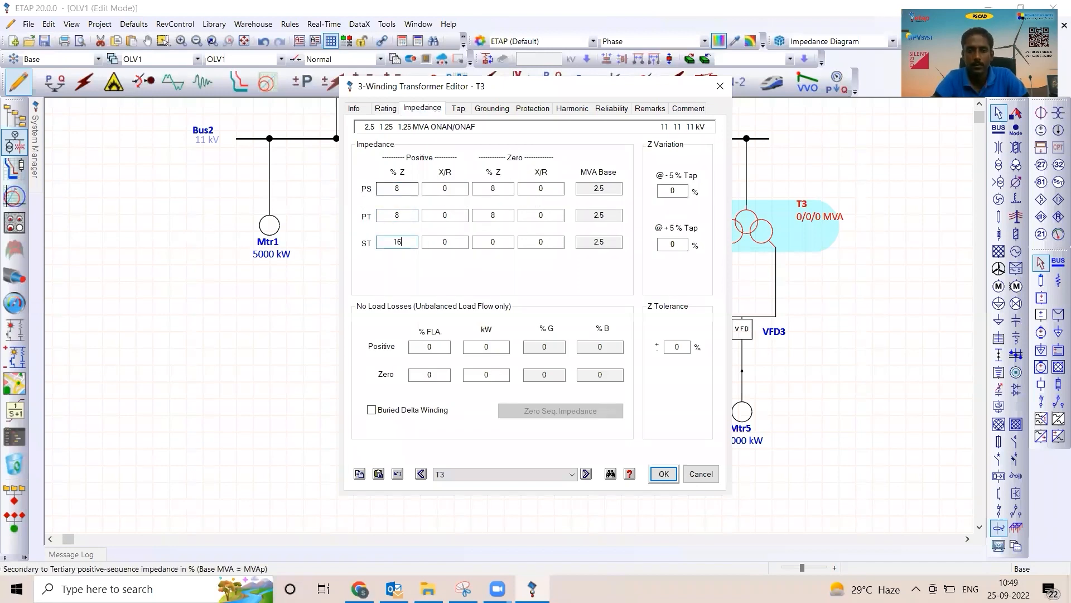
key(Tab)
text(20)
key(Tab)
text(20)
key(Tab)
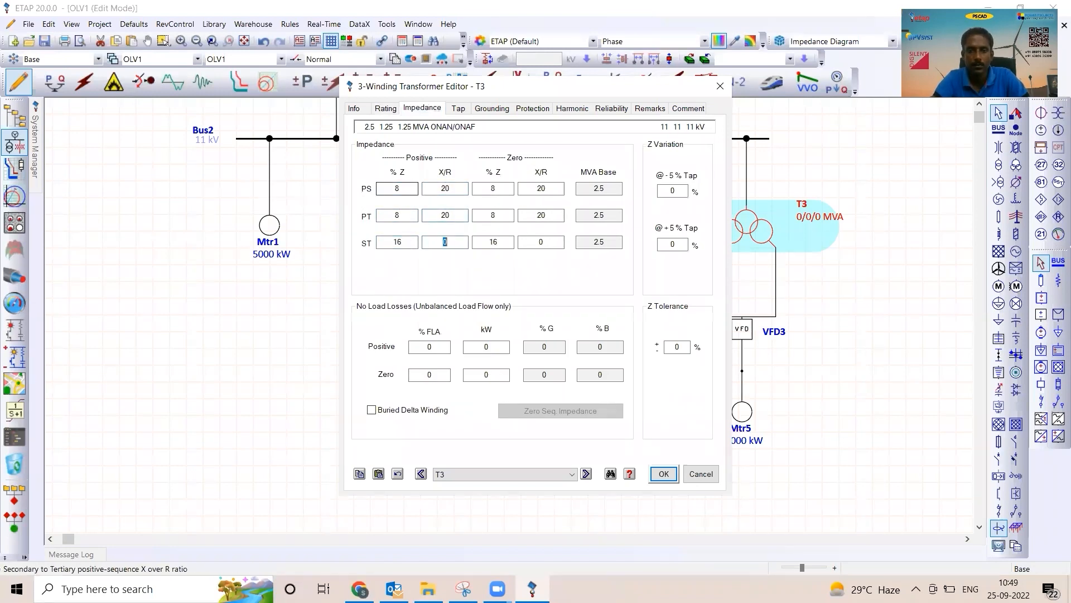
text(20)
key(Tab)
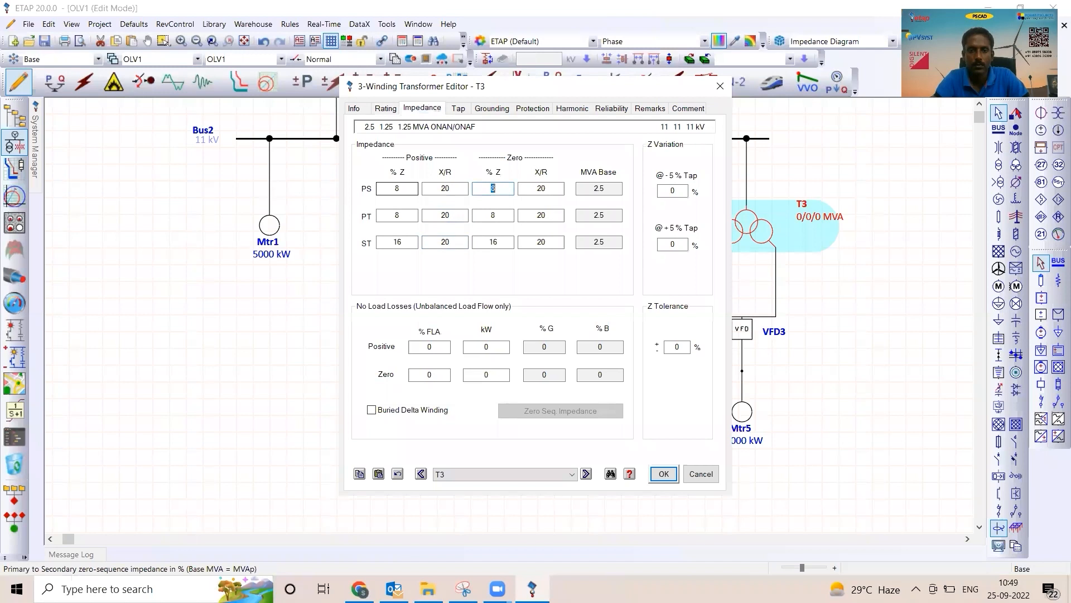
Step: Set T3's secondary grounding to Open, display its winding connections as symbols, and accept the changes
click(491, 108)
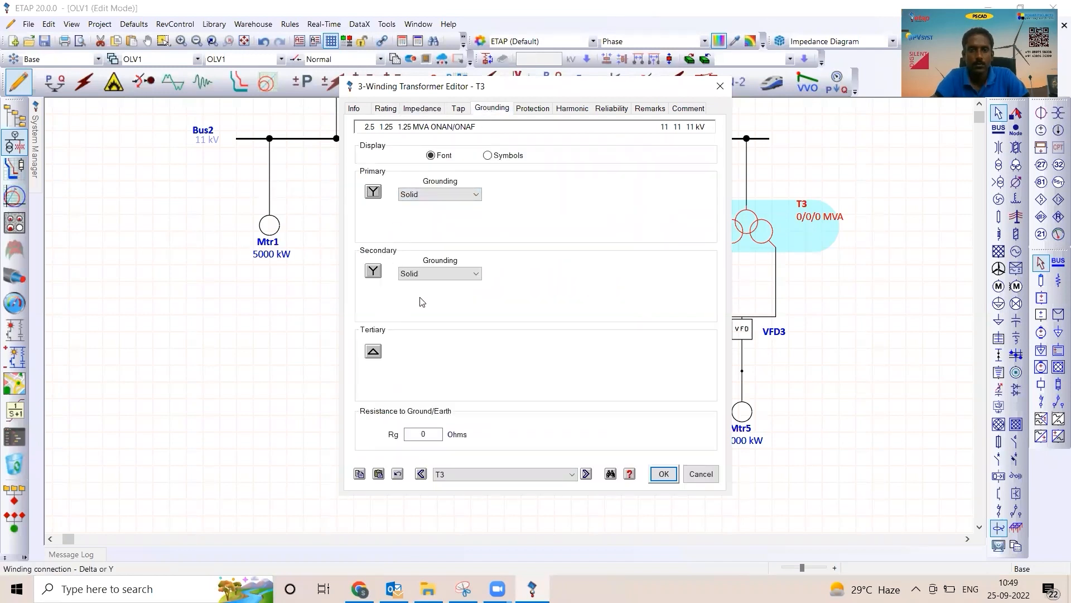
click(432, 274)
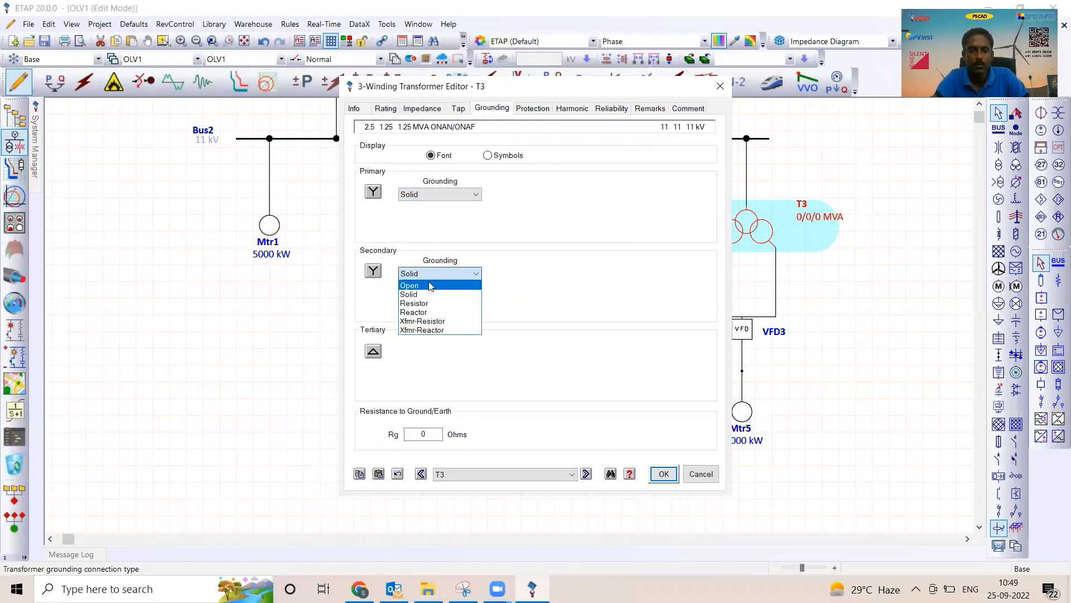
click(429, 285)
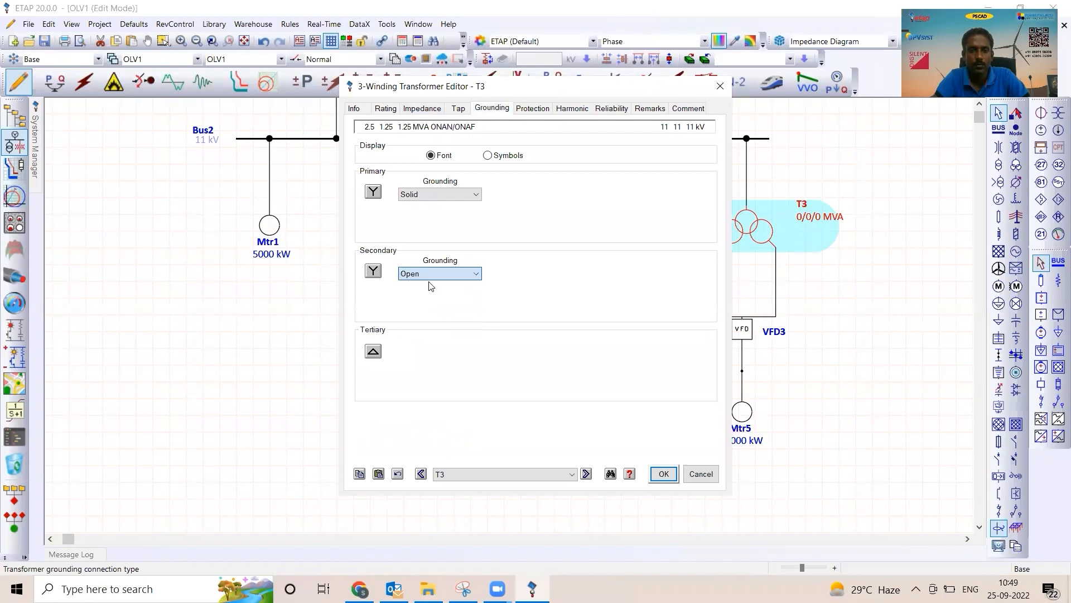
click(504, 157)
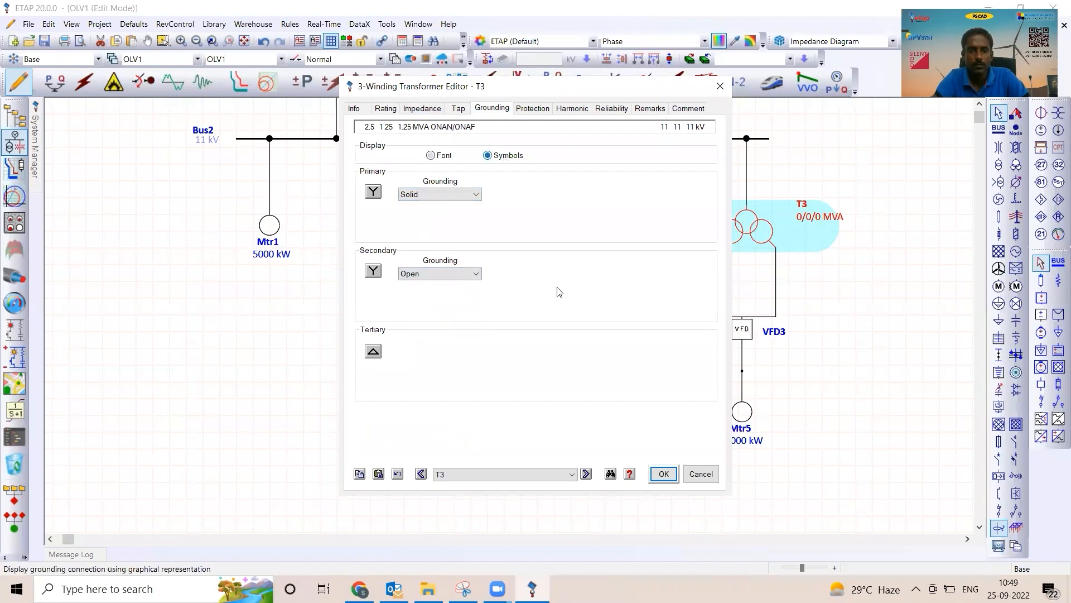
click(664, 474)
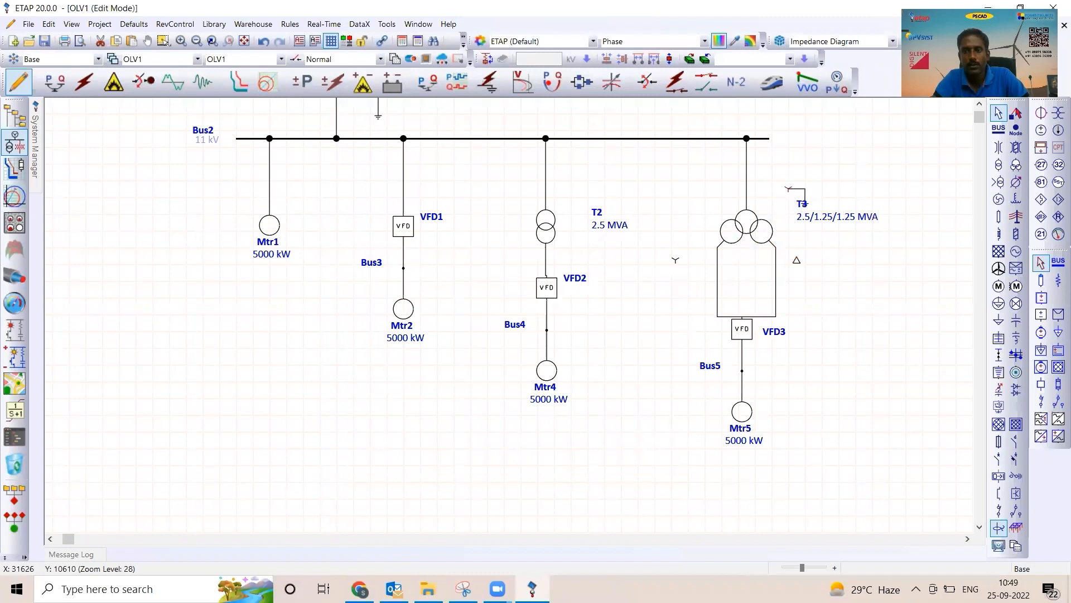
Step: Move T3's primary wye symbol and tertiary delta symbol onto their windings, with the ground symbol beside the transformer
drag(788, 188, 747, 216)
drag(804, 190, 781, 233)
click(691, 254)
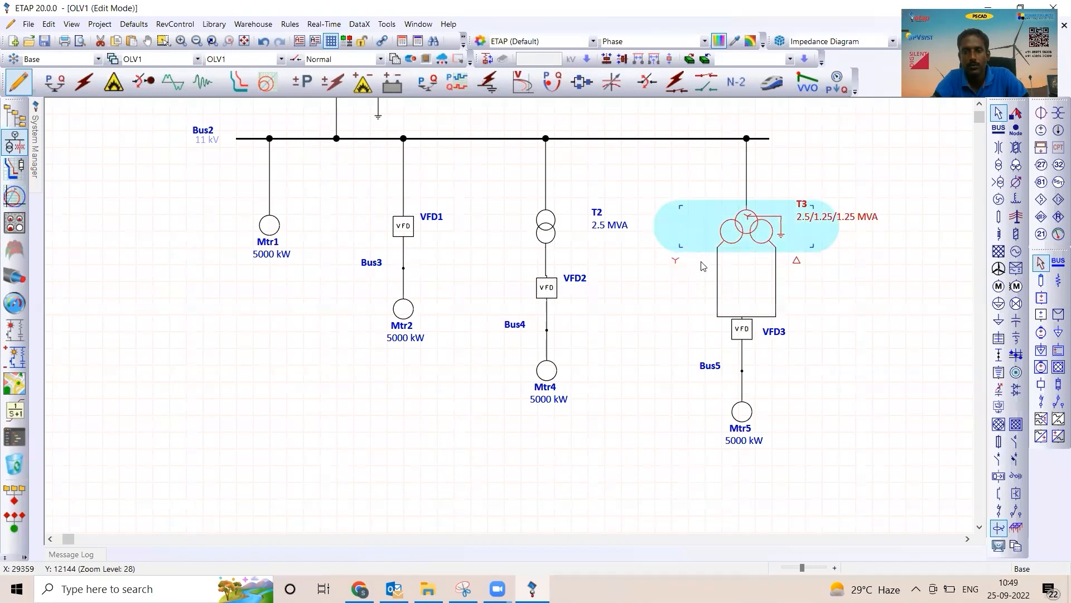
click(783, 262)
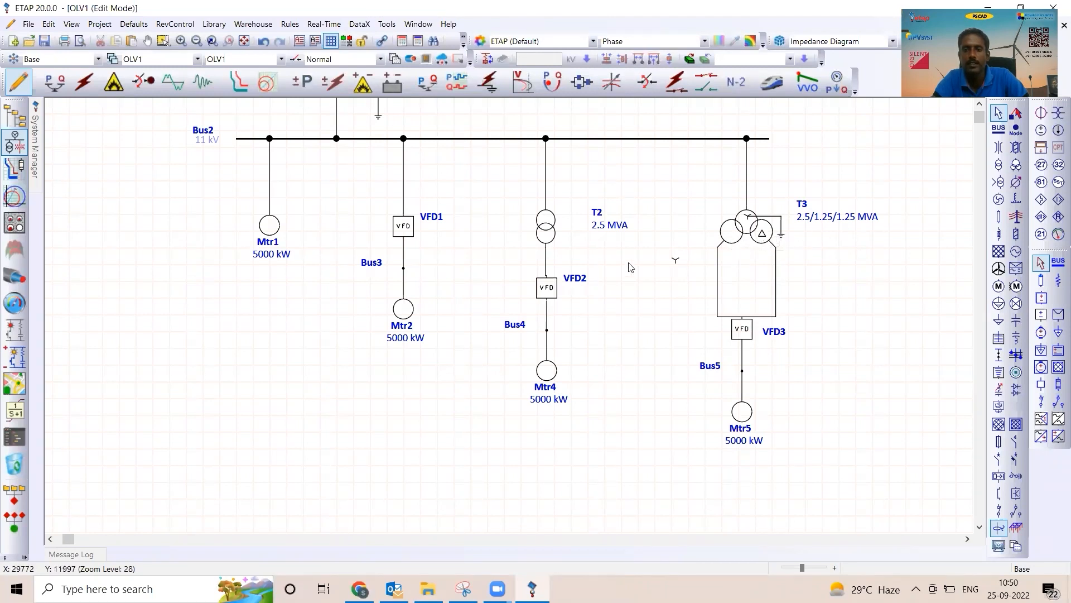
Step: Change T3's primary winding connection from wye to delta and accept the change
double_click(745, 233)
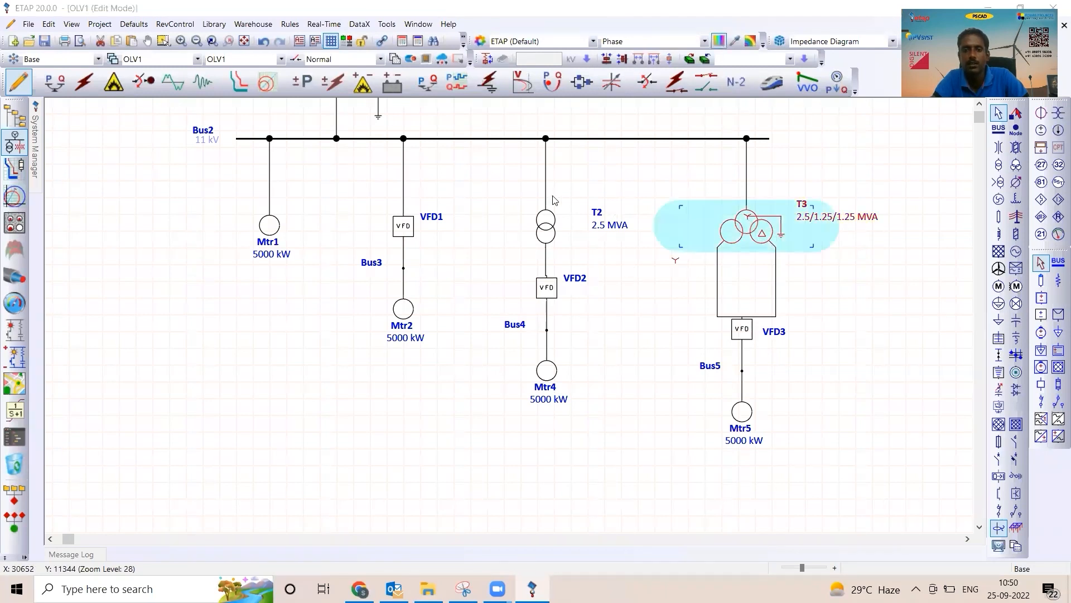
click(490, 109)
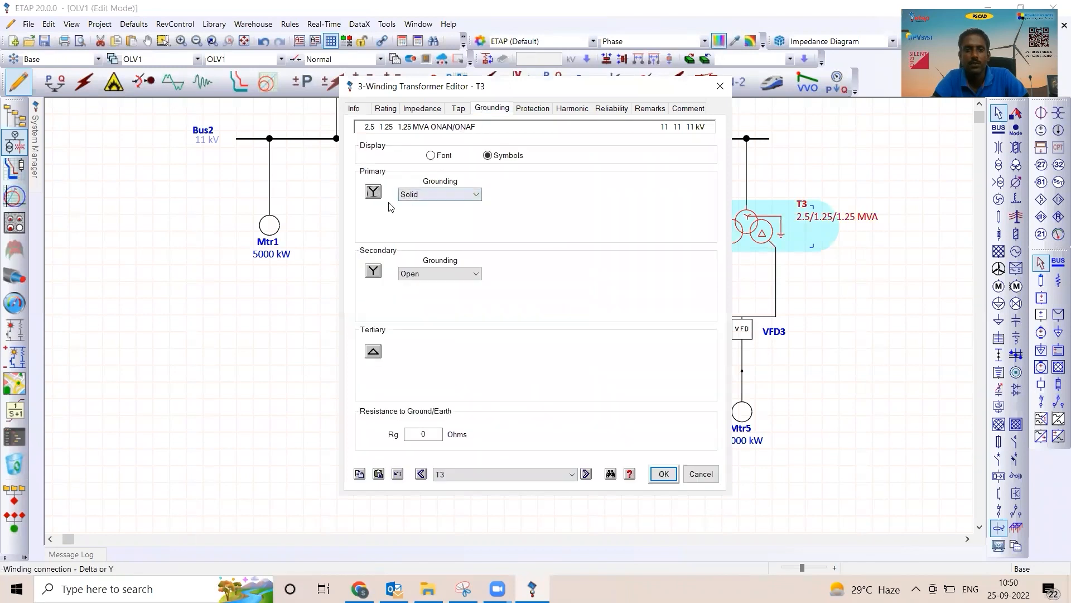
click(374, 193)
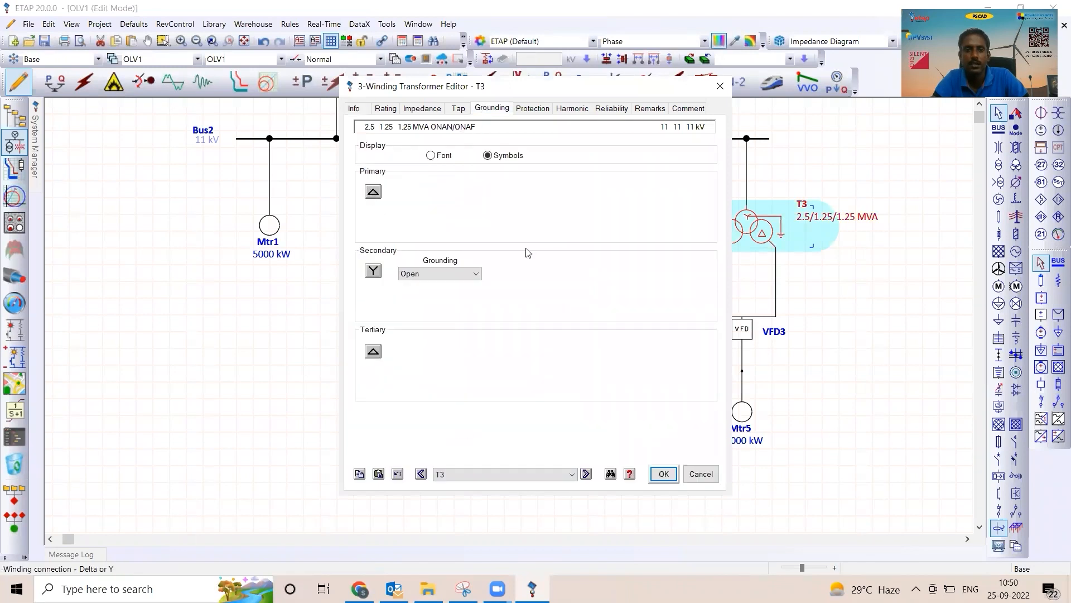
click(663, 474)
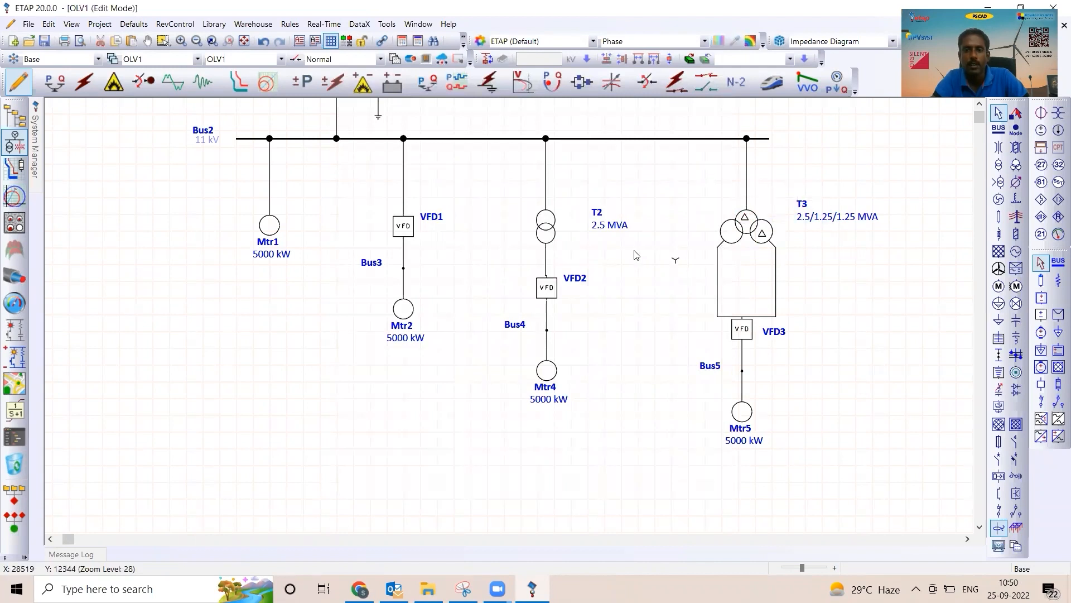
Step: Shift transformer T3 slightly towards T2 and closer to Bus2
drag(661, 248, 692, 279)
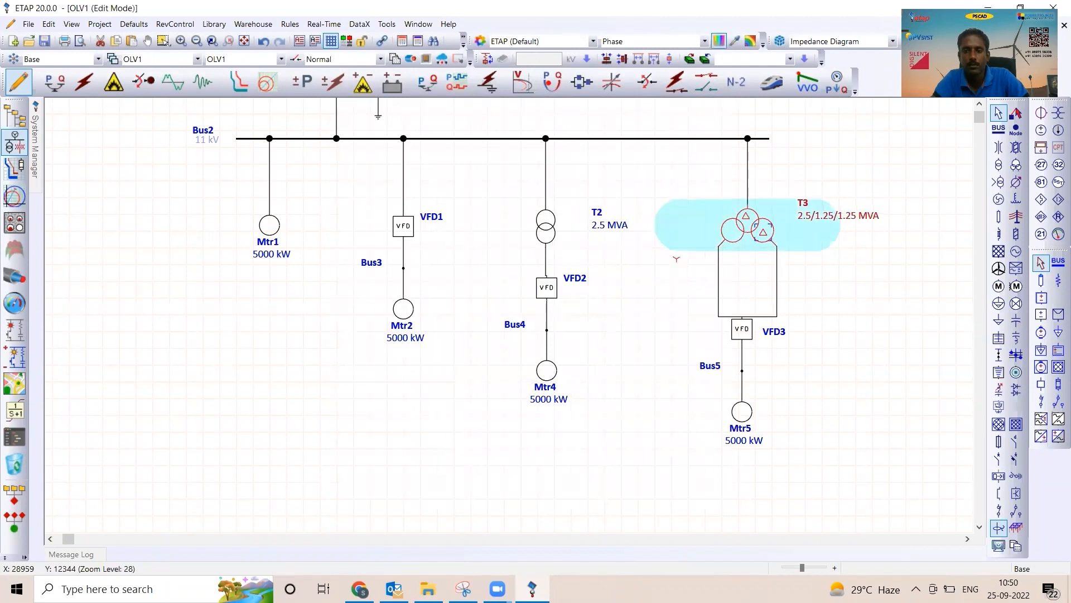
mouse_move(763, 232)
mouse_down()
mouse_move(781, 220)
mouse_move(754, 225)
mouse_up()
click(662, 306)
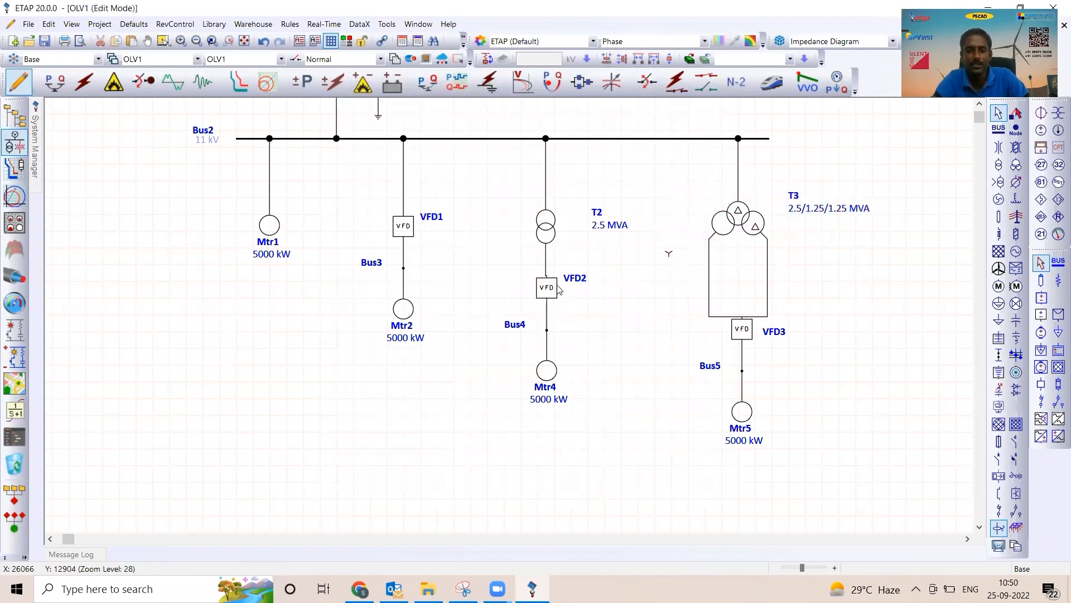
Step: Run a load flow study with the output file name Untitled and display units on the power flow results
scroll(558, 288, up, 10)
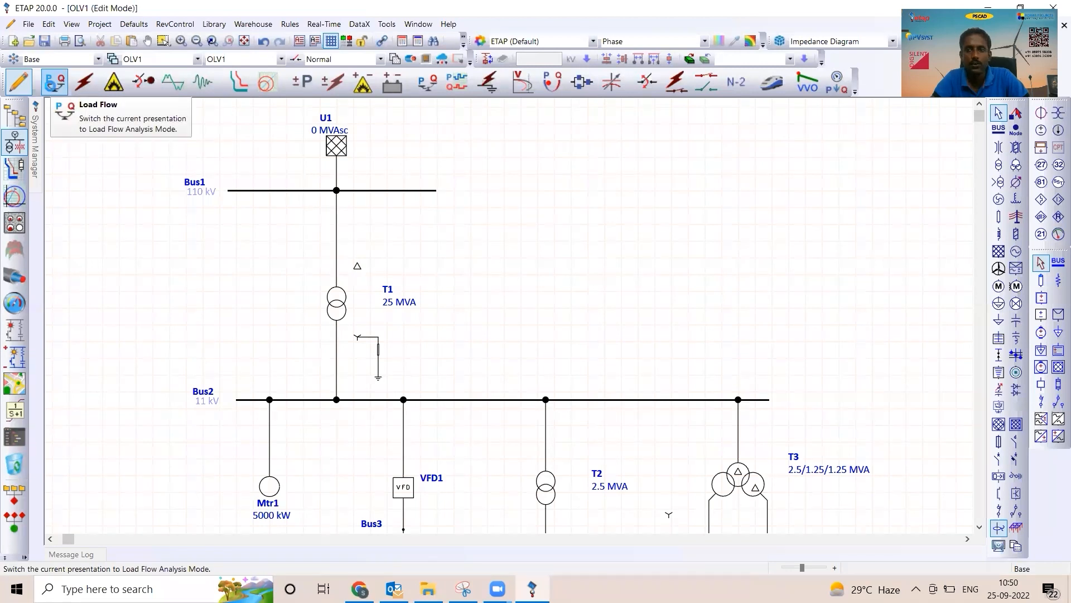
click(53, 84)
click(1056, 116)
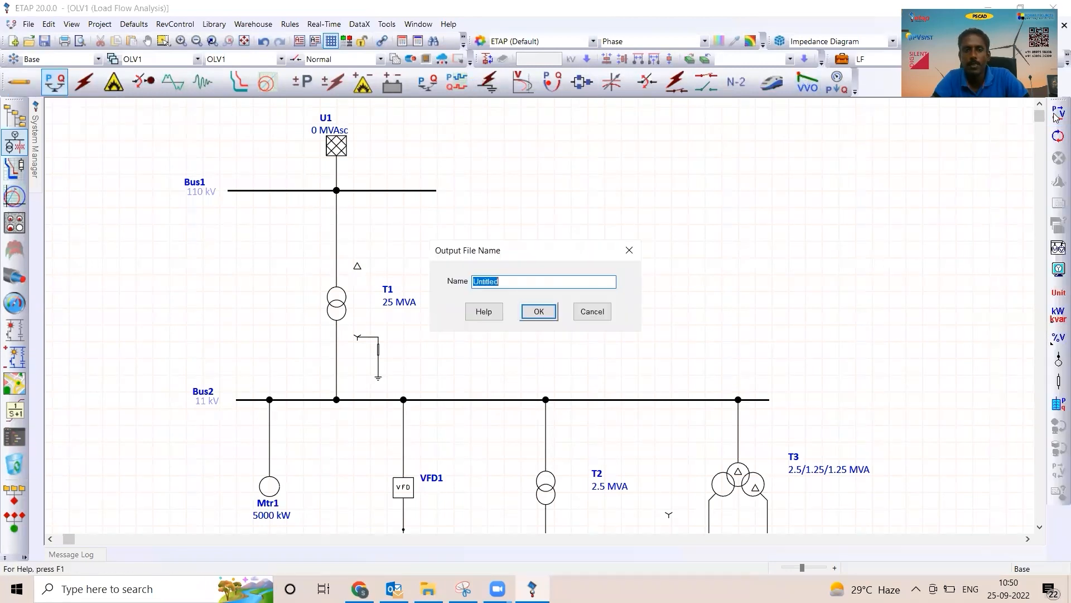
click(534, 312)
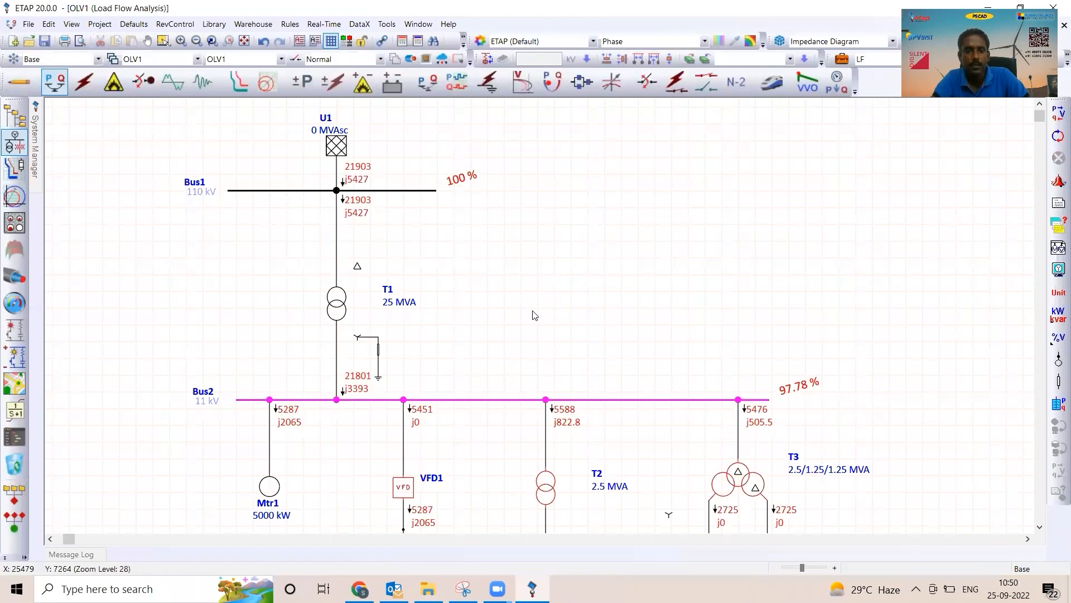
click(1059, 292)
scroll(357, 346, down, 3)
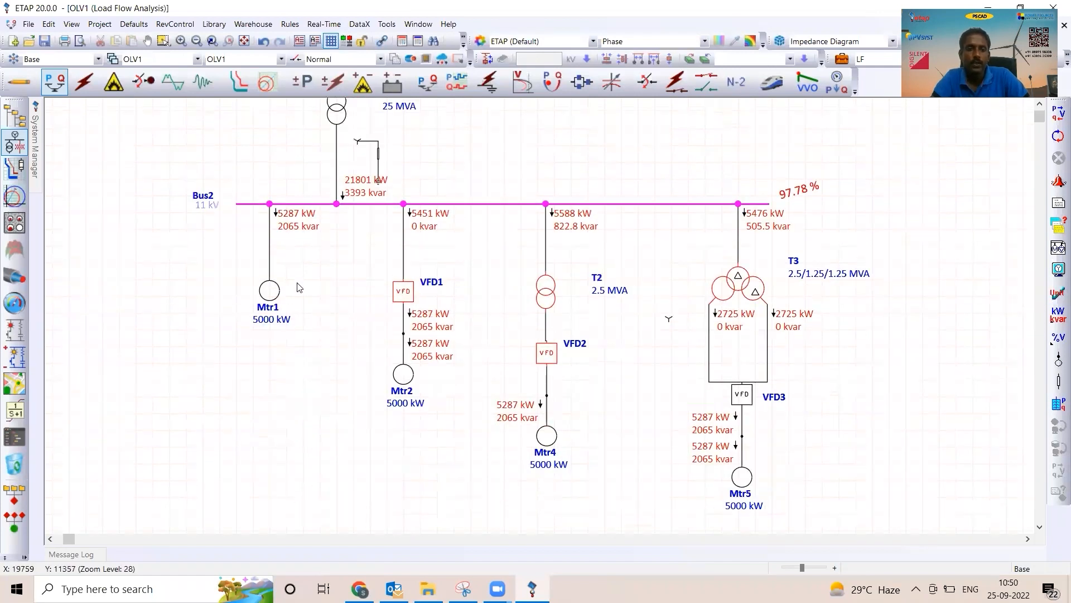
Step: Move Mtr1's rating and ID labels further below the motor symbol, keeping them spaced apart
scroll(485, 304, up, 1)
scroll(484, 304, up, 3)
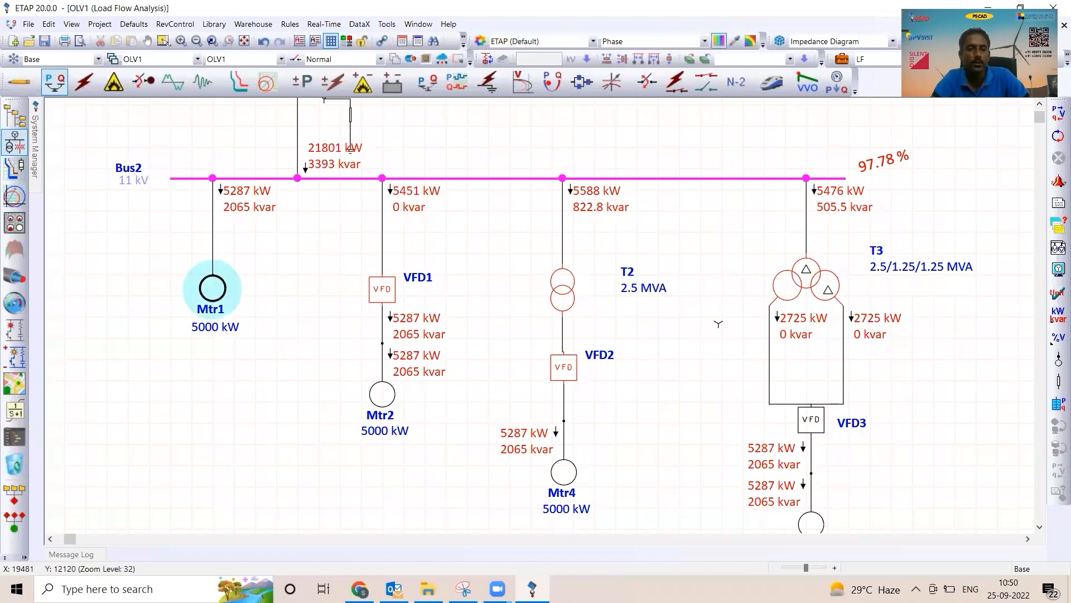
drag(228, 330, 225, 350)
drag(211, 314, 210, 323)
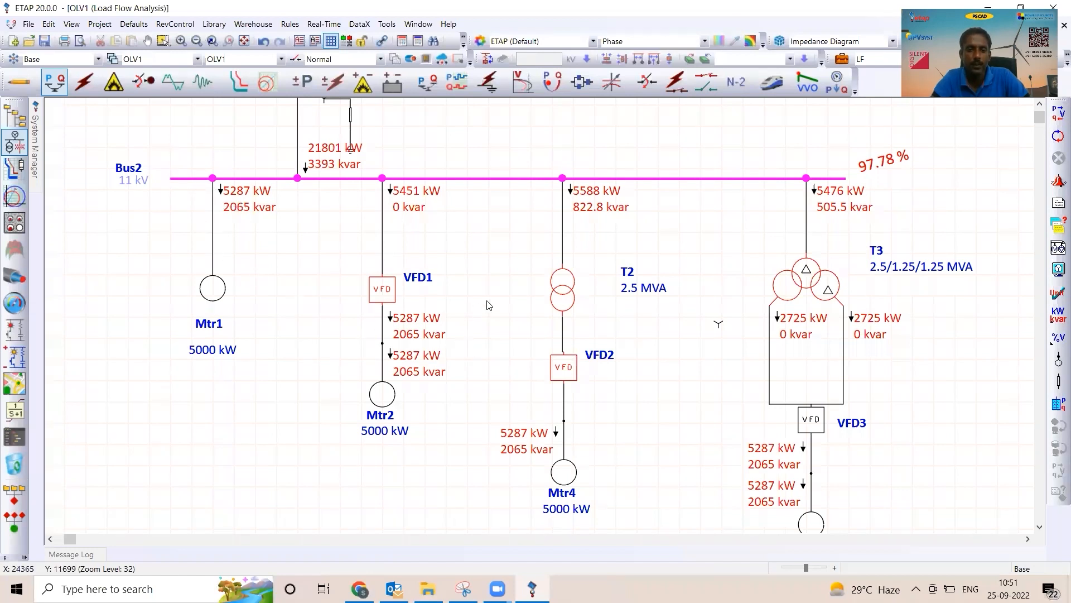
Step: Examine the kW and kvar flows on the VFD1 and T2 motor branches, comparing drive input with motor load
drag(487, 300, 339, 451)
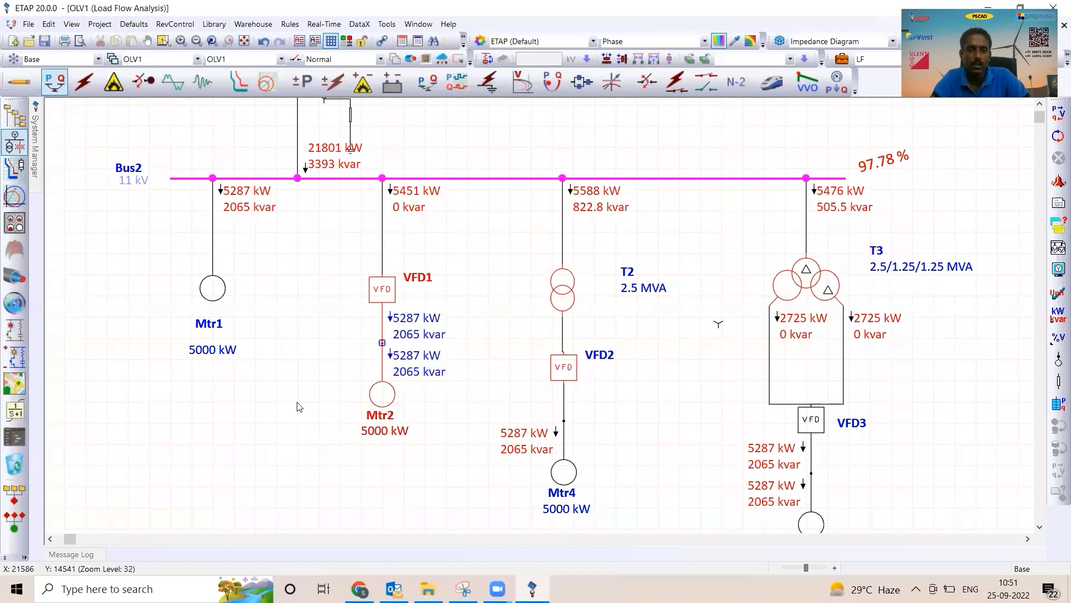
click(385, 290)
click(407, 228)
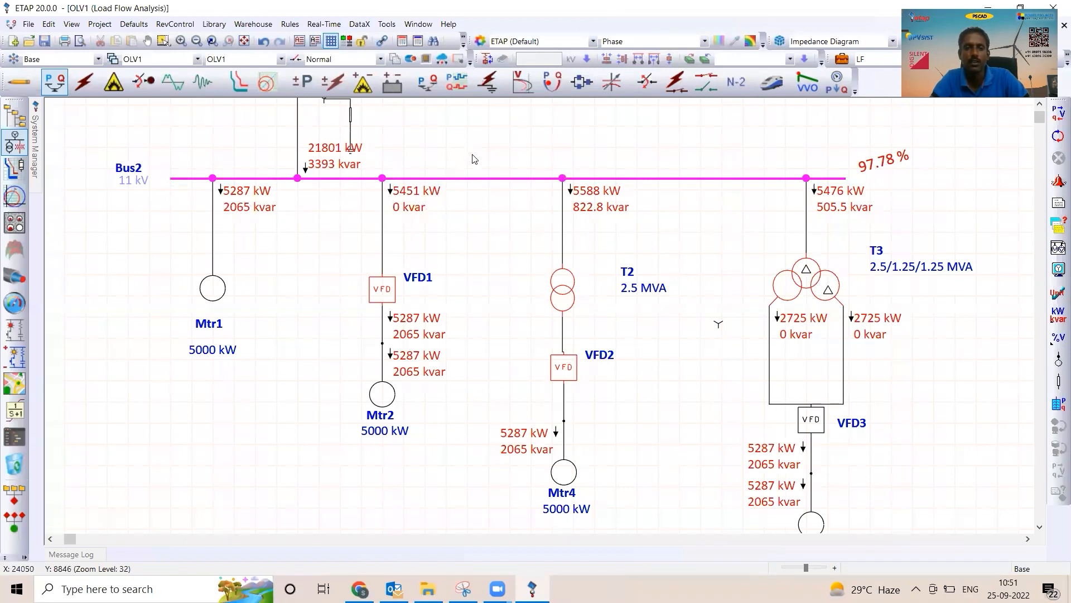
drag(470, 147, 360, 251)
click(358, 252)
drag(458, 229, 337, 197)
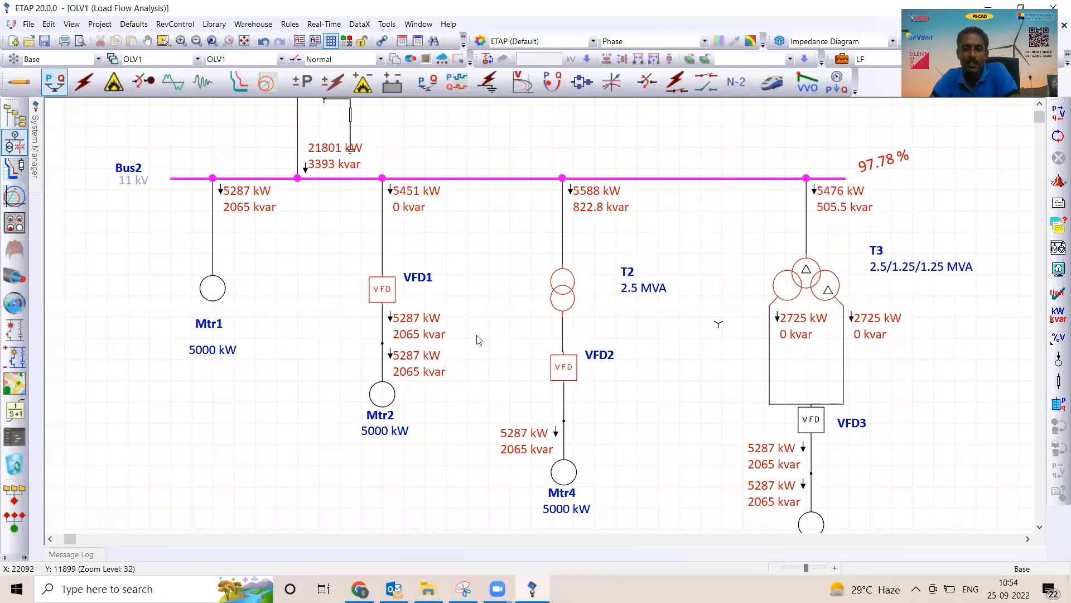
drag(478, 335, 662, 225)
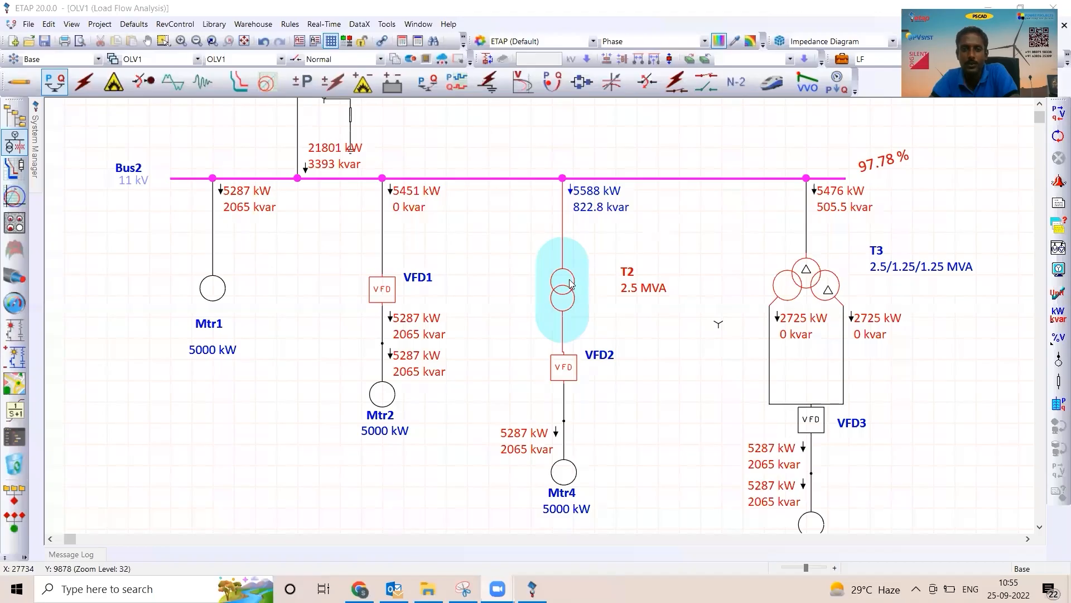
Step: Set the rated power of two-winding transformer T2 to 6 MVA
double_click(570, 284)
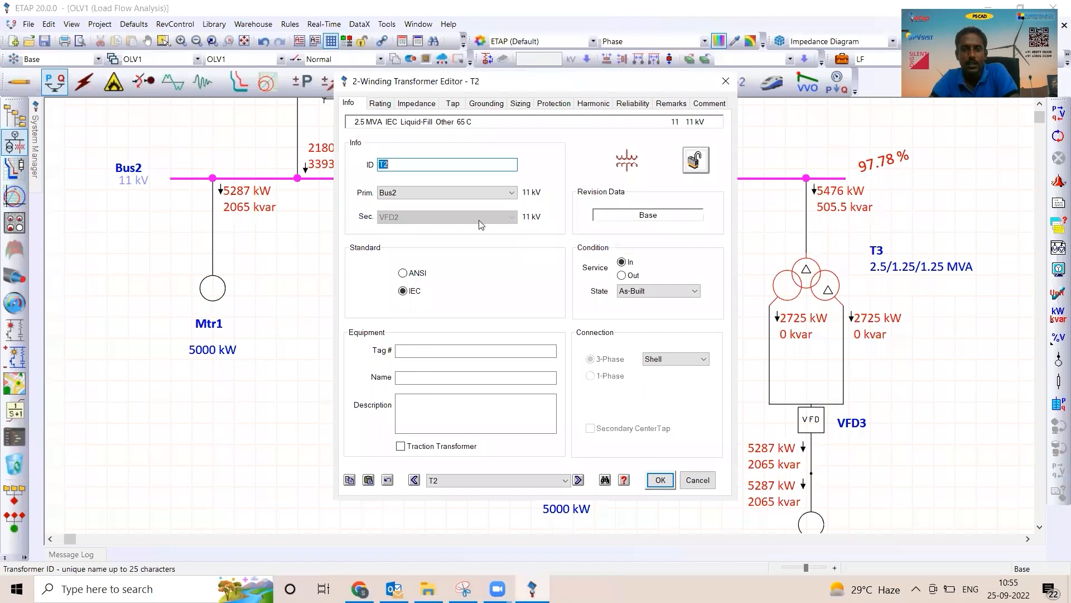
click(377, 103)
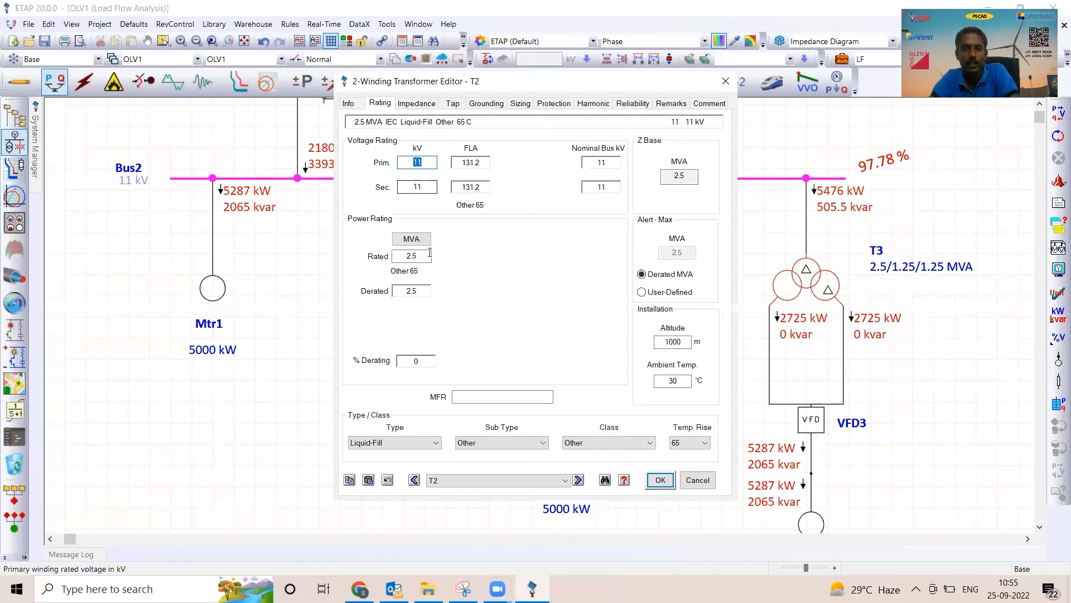
click(425, 256)
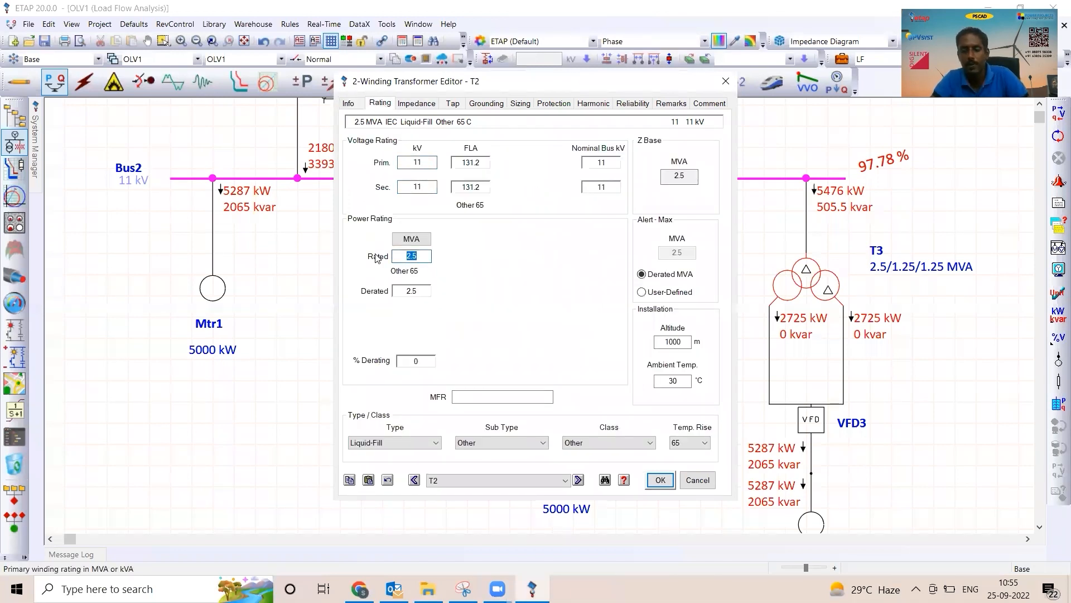
key(Return)
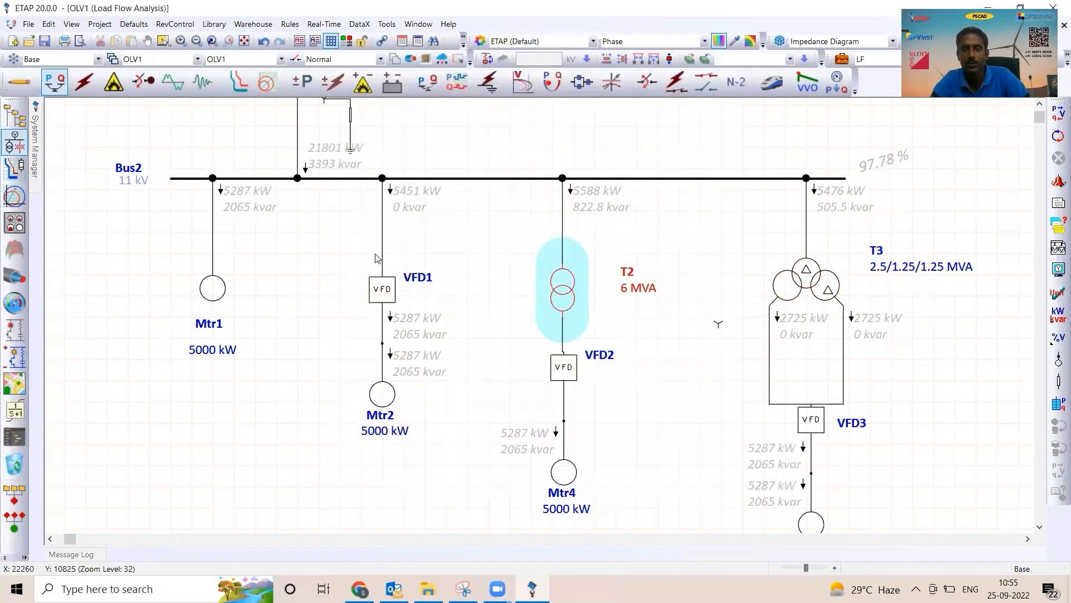
Step: Set three-winding transformer T3's ratings to 6 MVA primary, 3 MVA secondary and 3 MVA tertiary
click(802, 286)
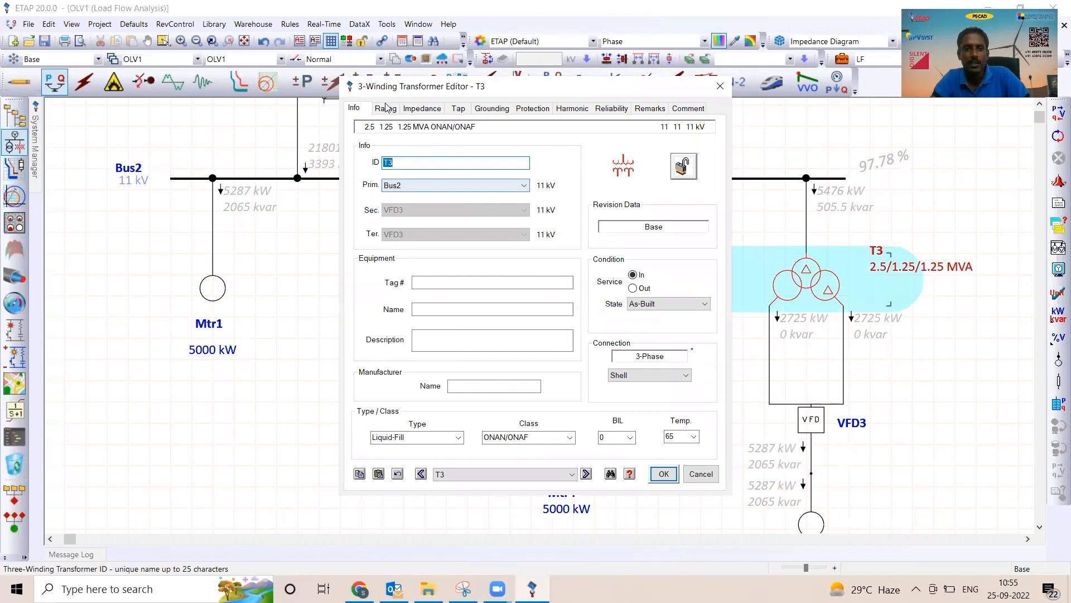
click(386, 107)
double_click(482, 179)
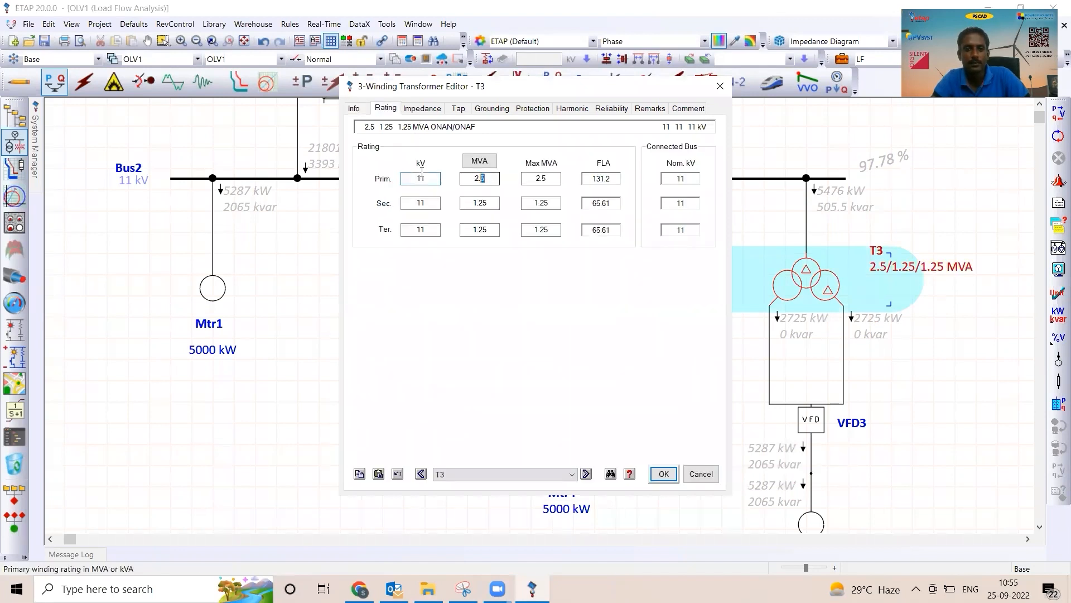
text(6)
key(Tab)
text(3)
key(Tab)
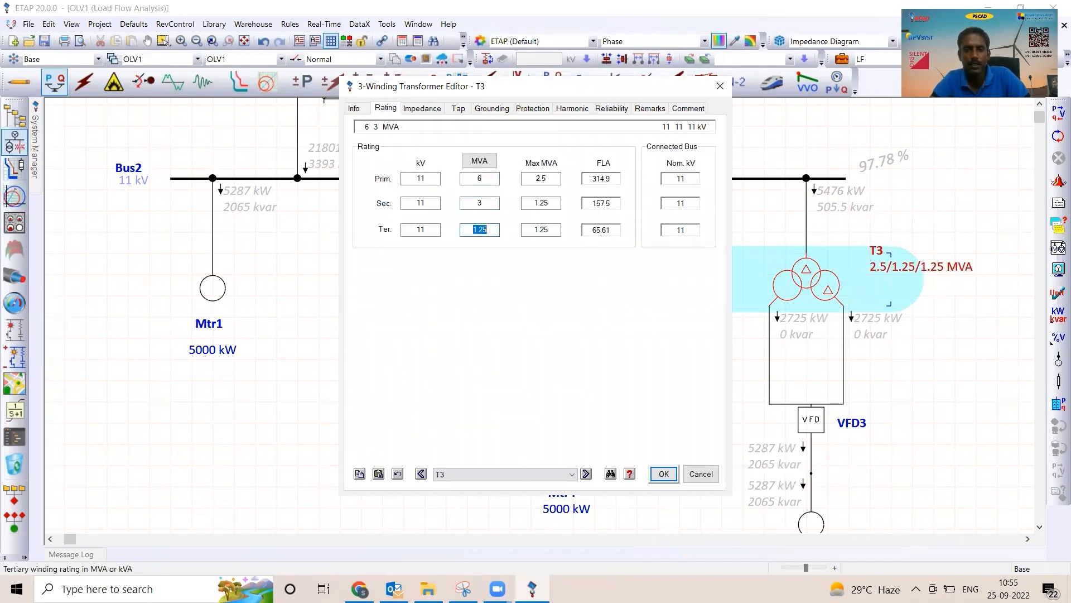
text(3)
key(Tab)
key(Return)
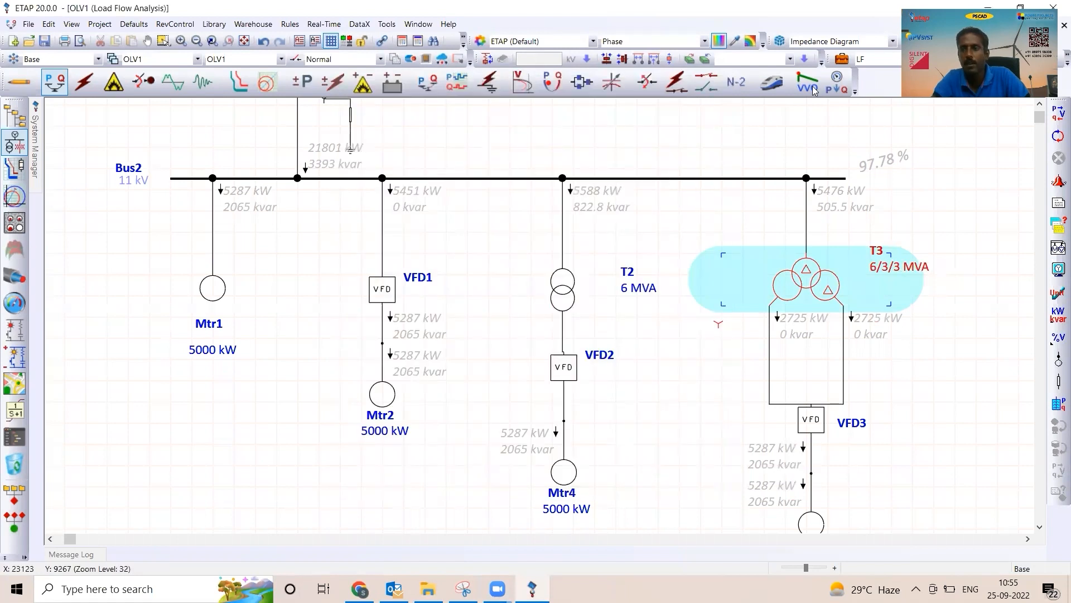
Step: Rerun the load flow study and compare the kW and kvar drawn by the four motor feeders on Bus2
click(1055, 122)
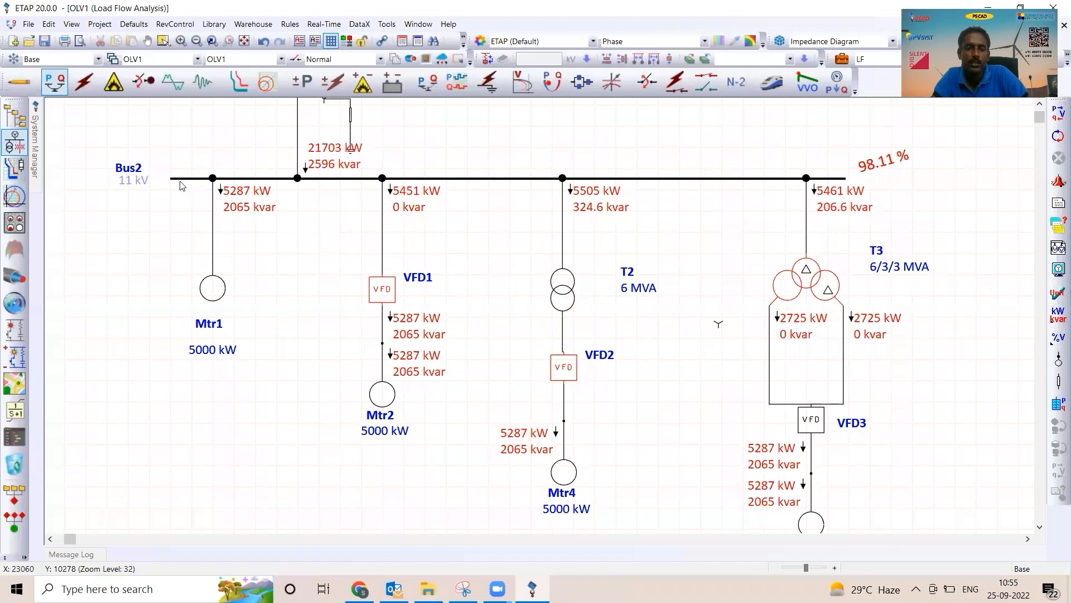
drag(165, 149, 288, 242)
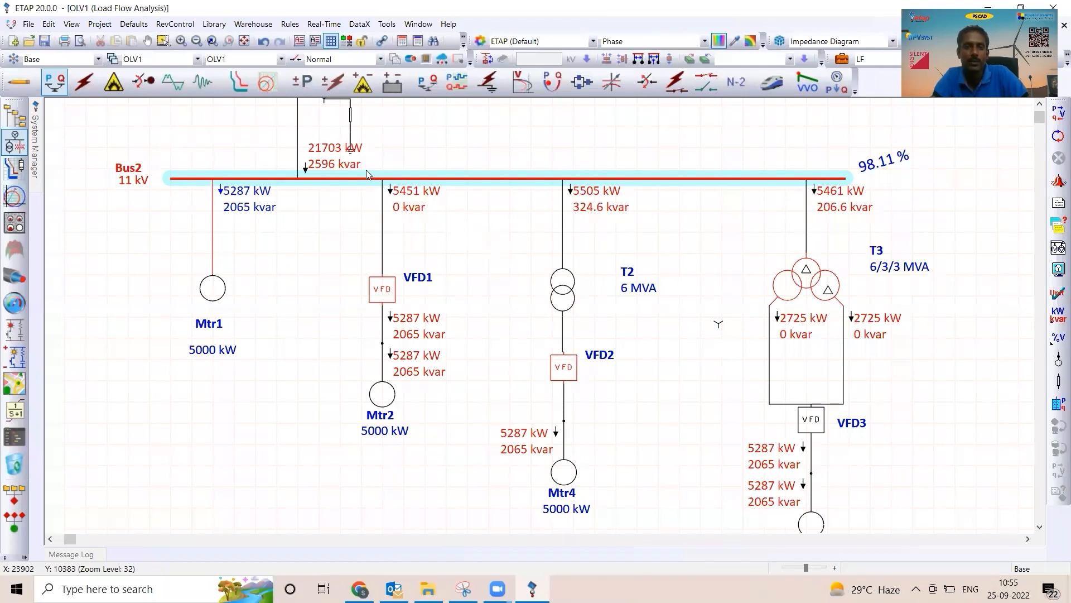
drag(367, 170, 454, 201)
click(513, 162)
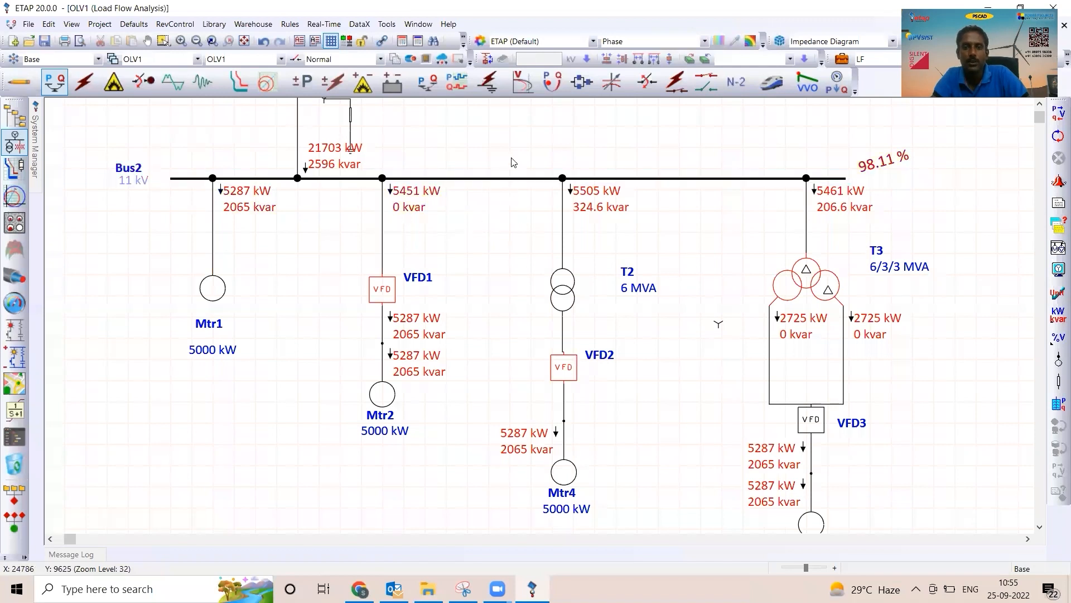
drag(514, 163, 901, 226)
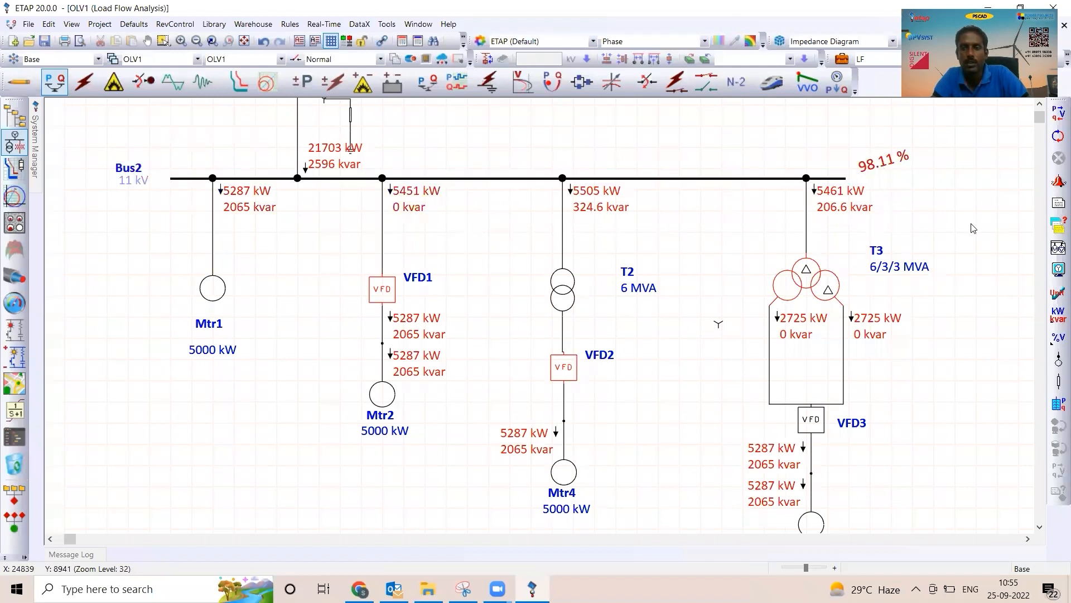
drag(974, 228, 562, 149)
click(257, 247)
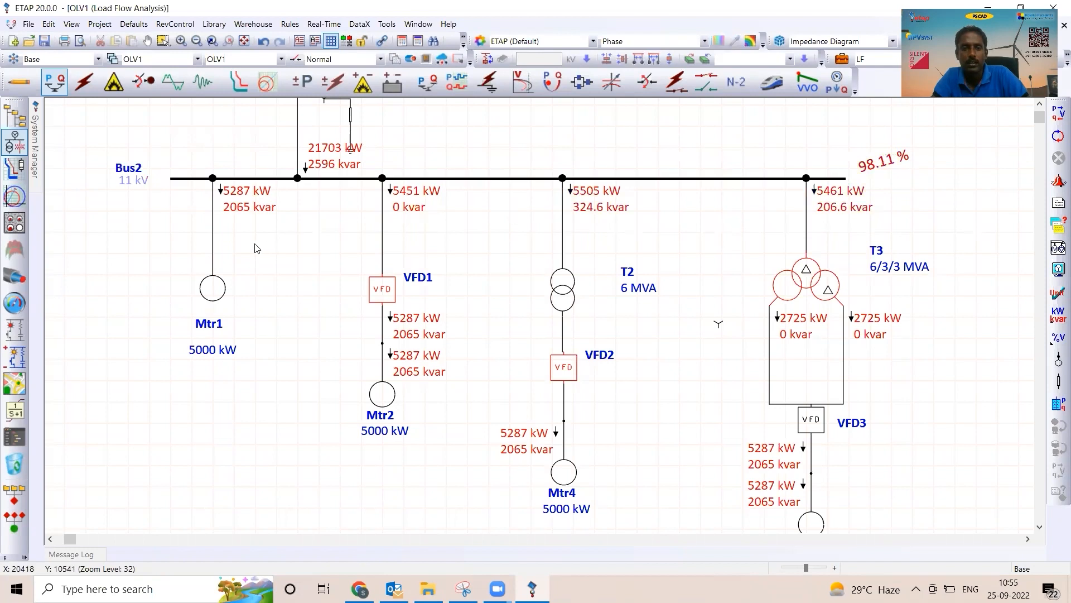